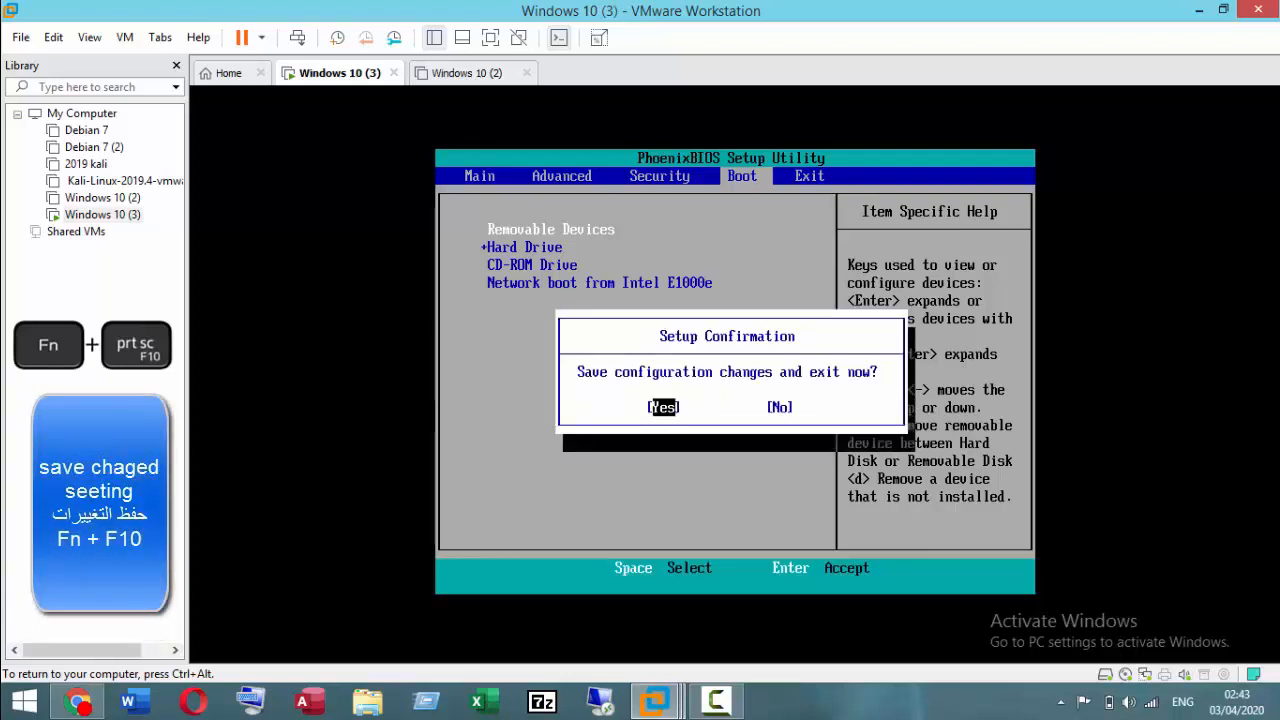
# Step: Save the BIOS configuration changes and exit, and shut down the Windows 10 (3) guest
pyautogui.press('Return')
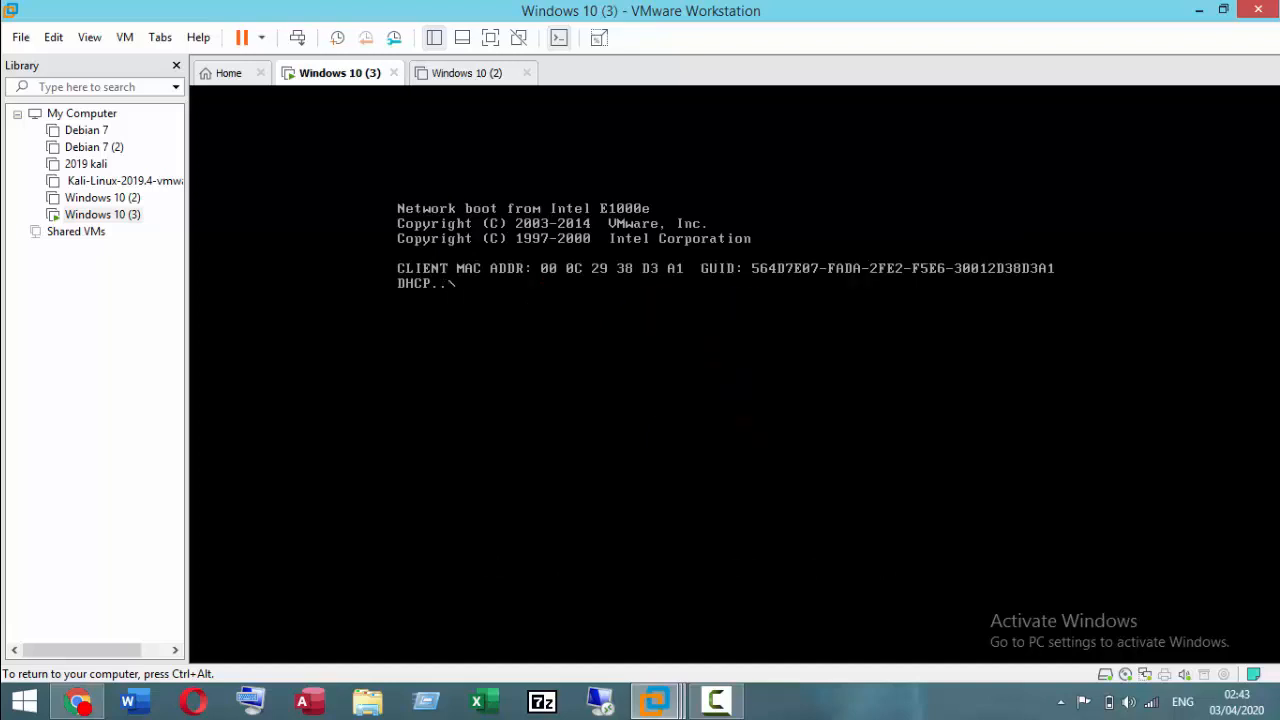
pyautogui.hotkey('ctrl', 'alt')
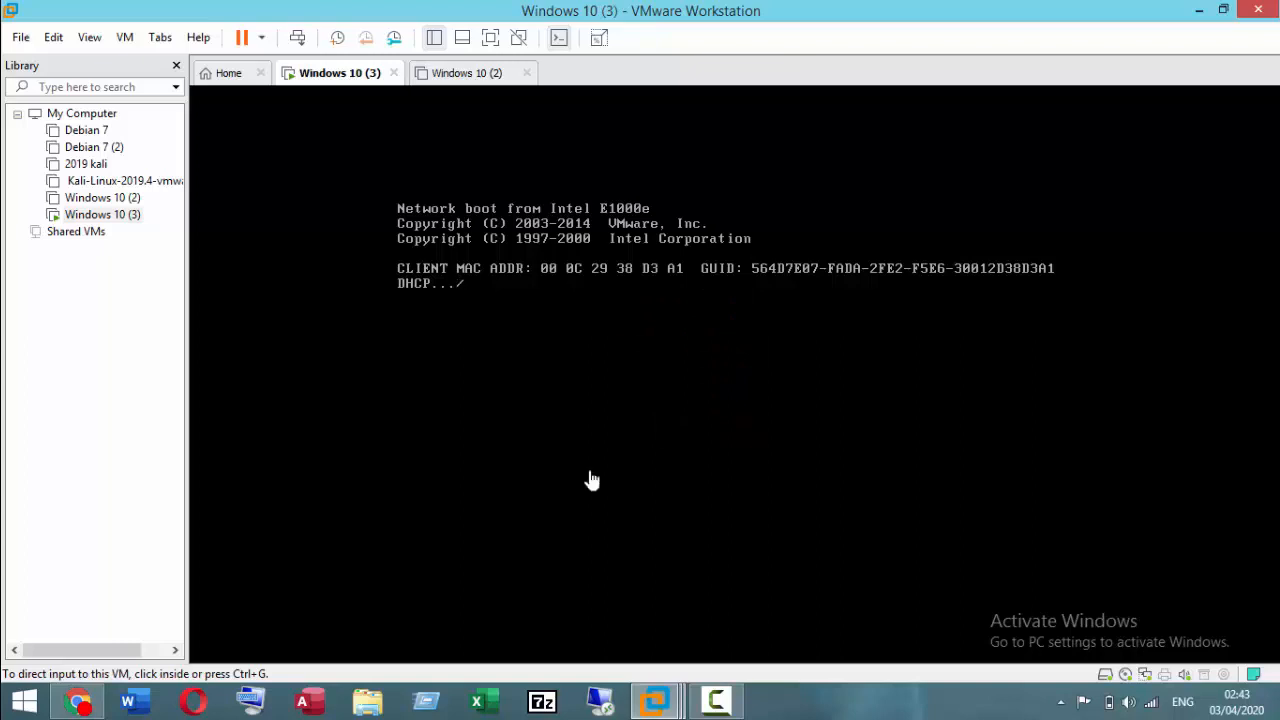
pyautogui.click(535, 365)
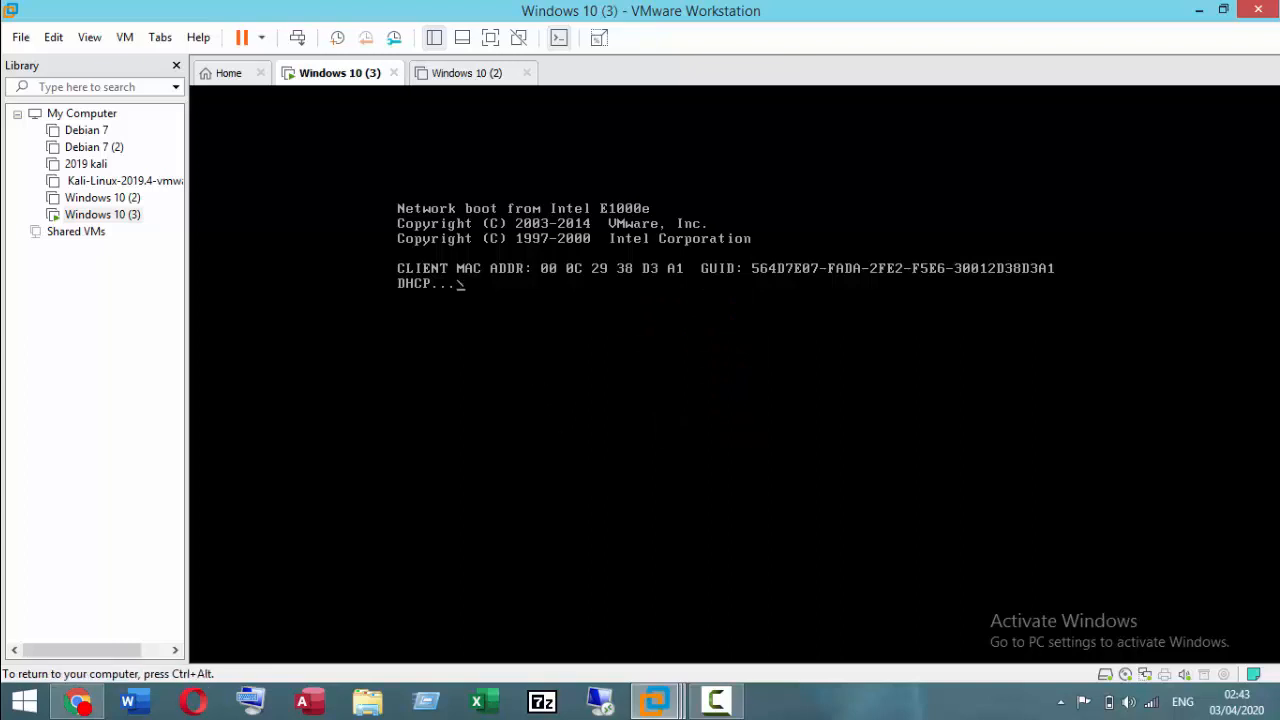
pyautogui.hotkey('ctrl', 'alt')
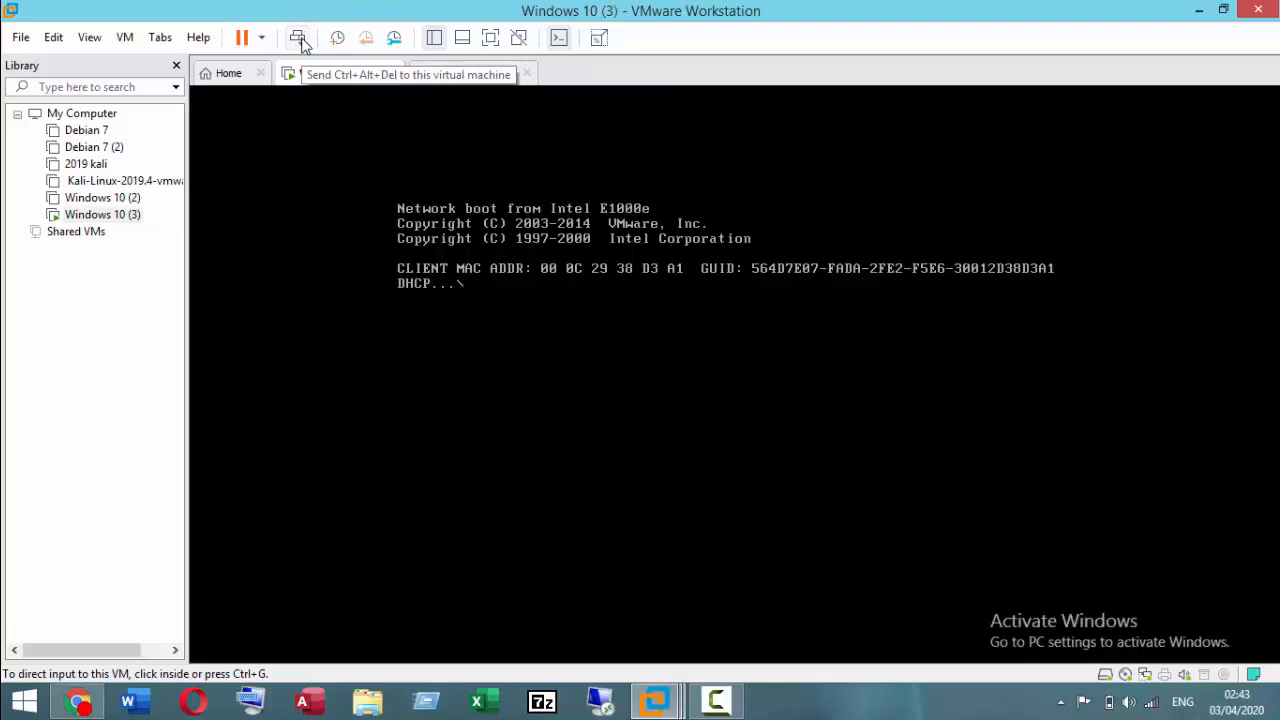
pyautogui.click(262, 38)
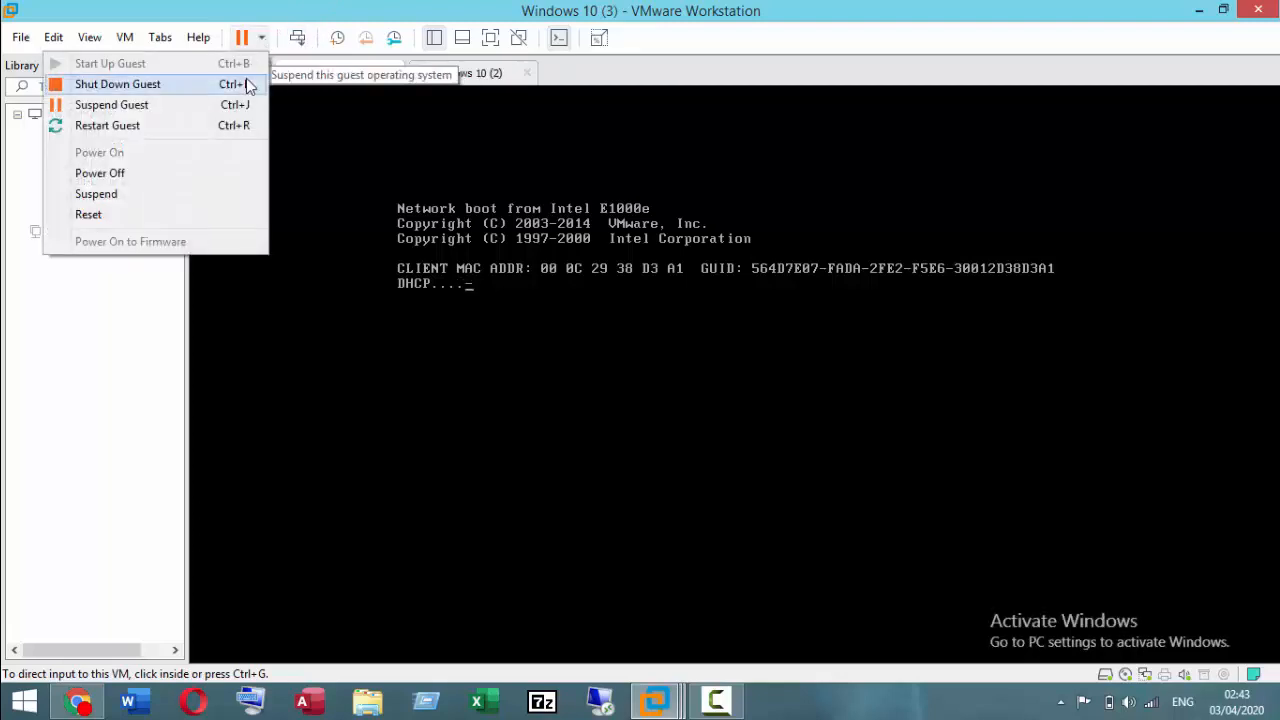
pyautogui.click(246, 80)
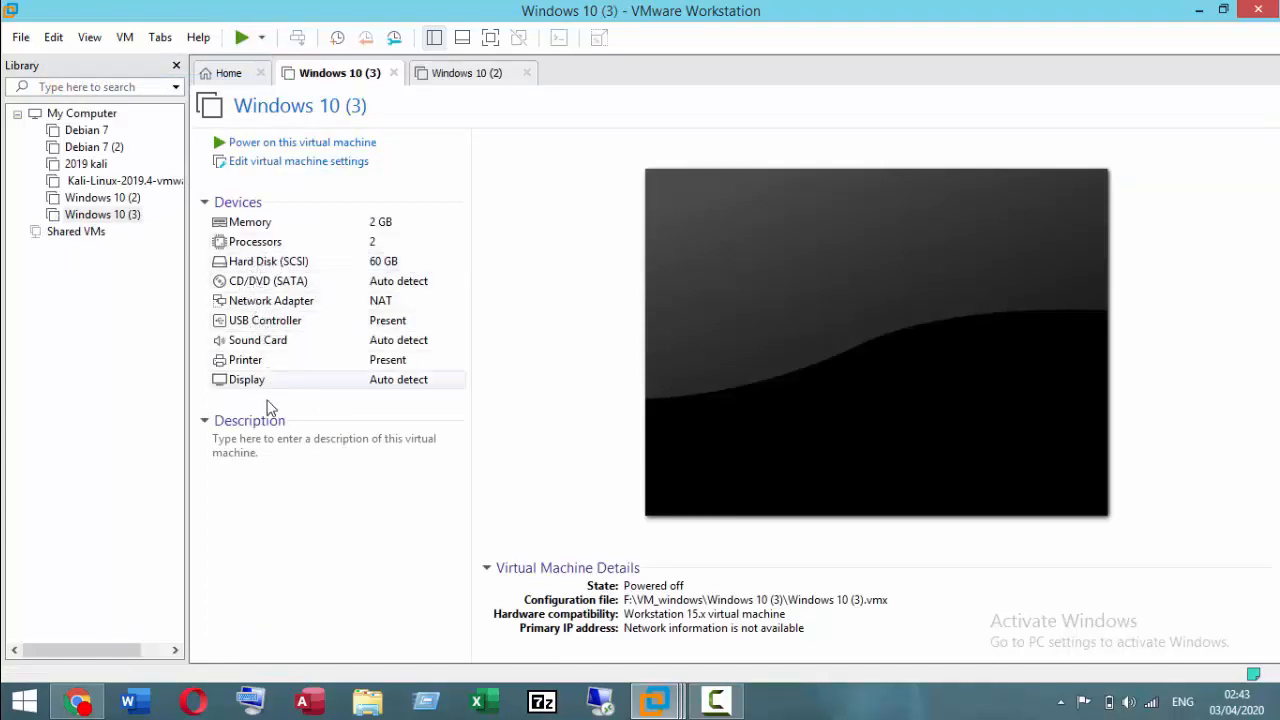
# Step: Start adding a SCSI hard disk to the Windows 10 (3) machine's hardware, choosing to use a physical disk
pyautogui.click(125, 37)
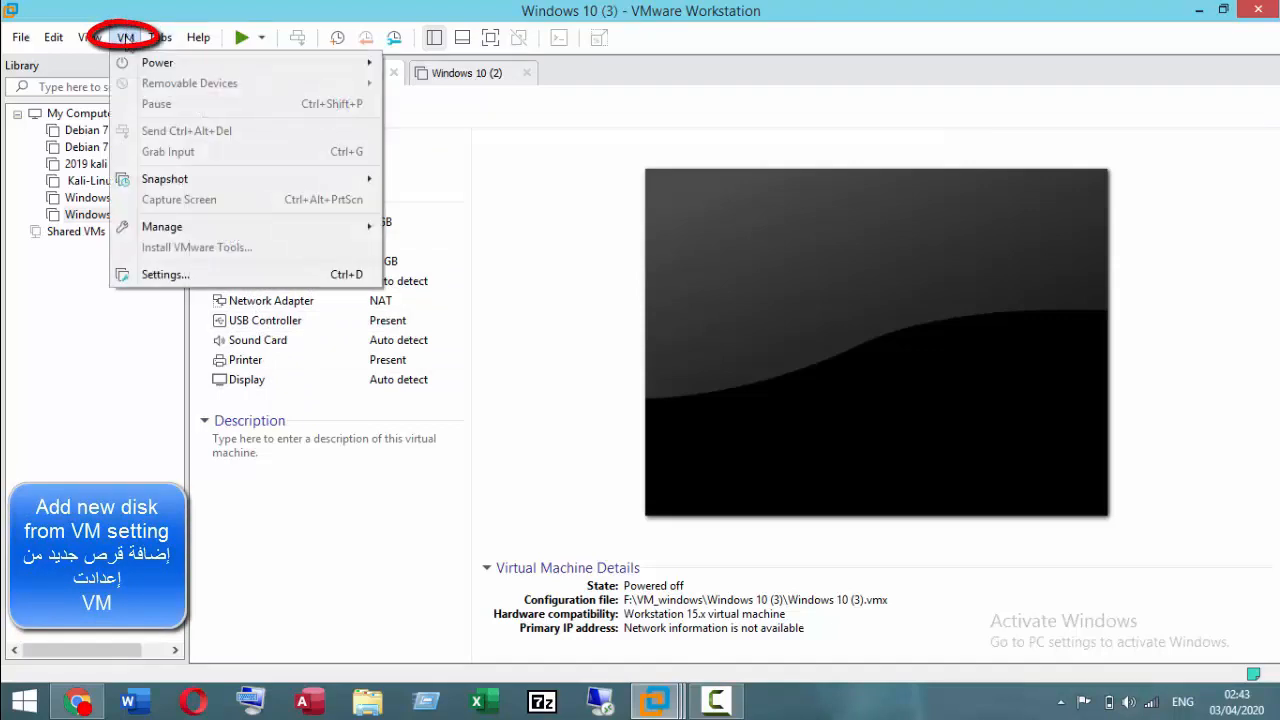
pyautogui.click(152, 274)
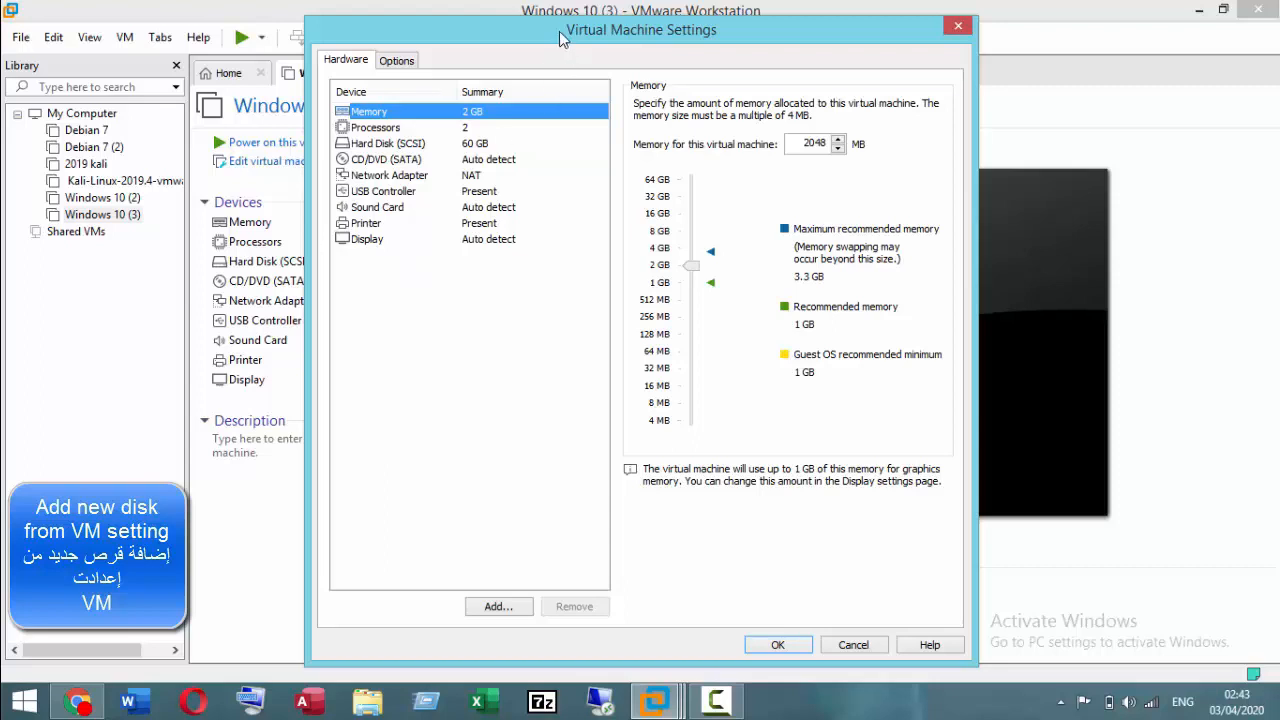
pyautogui.moveTo(560, 33); pyautogui.dragTo(783, 40)
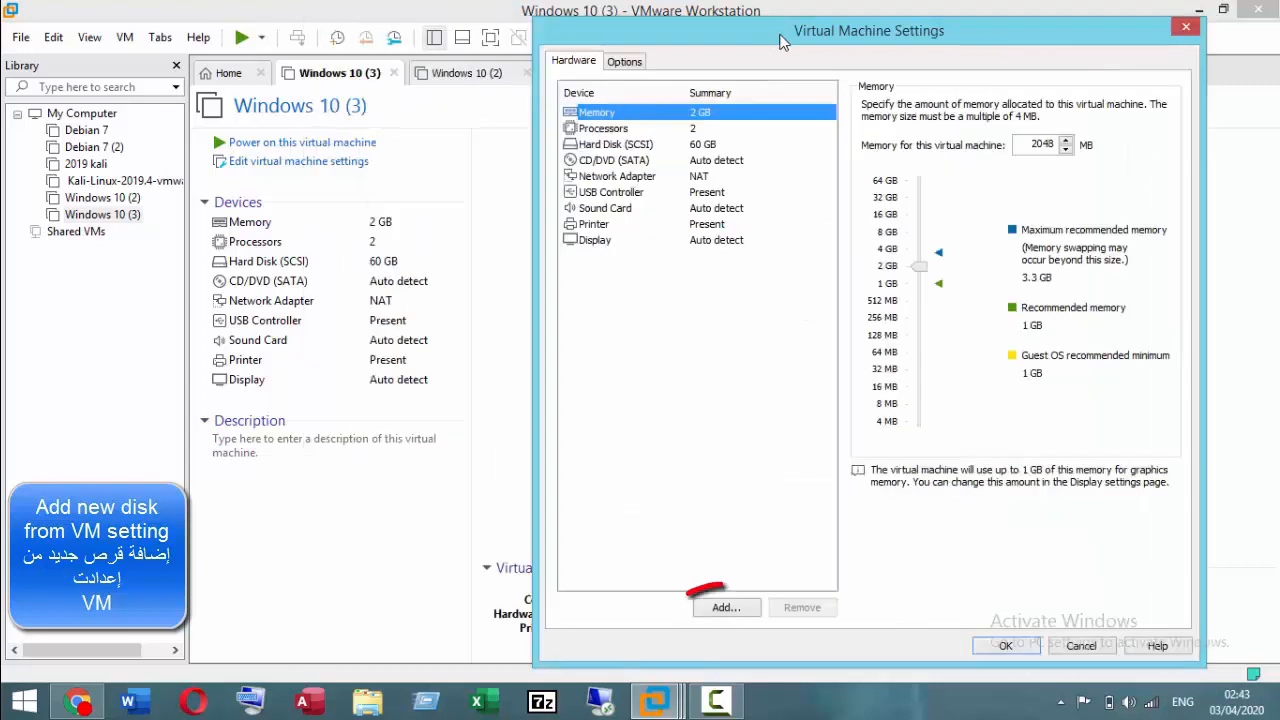
pyautogui.click(632, 150)
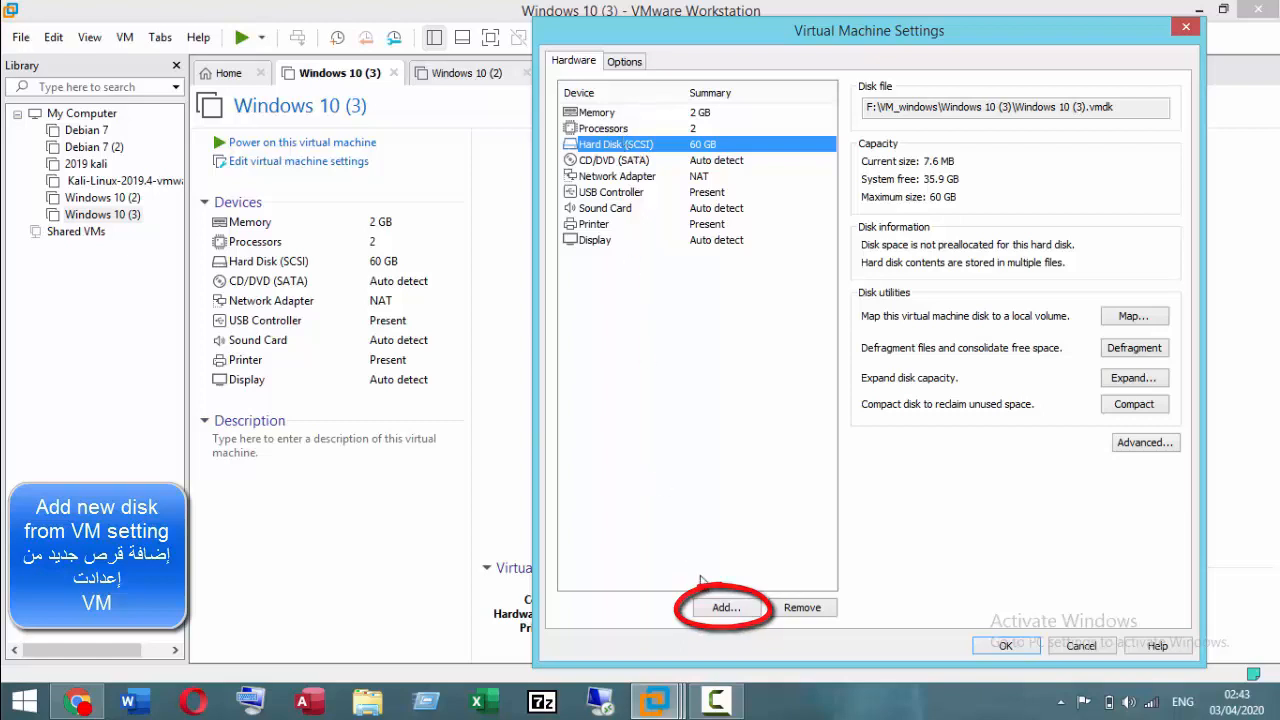
pyautogui.click(722, 608)
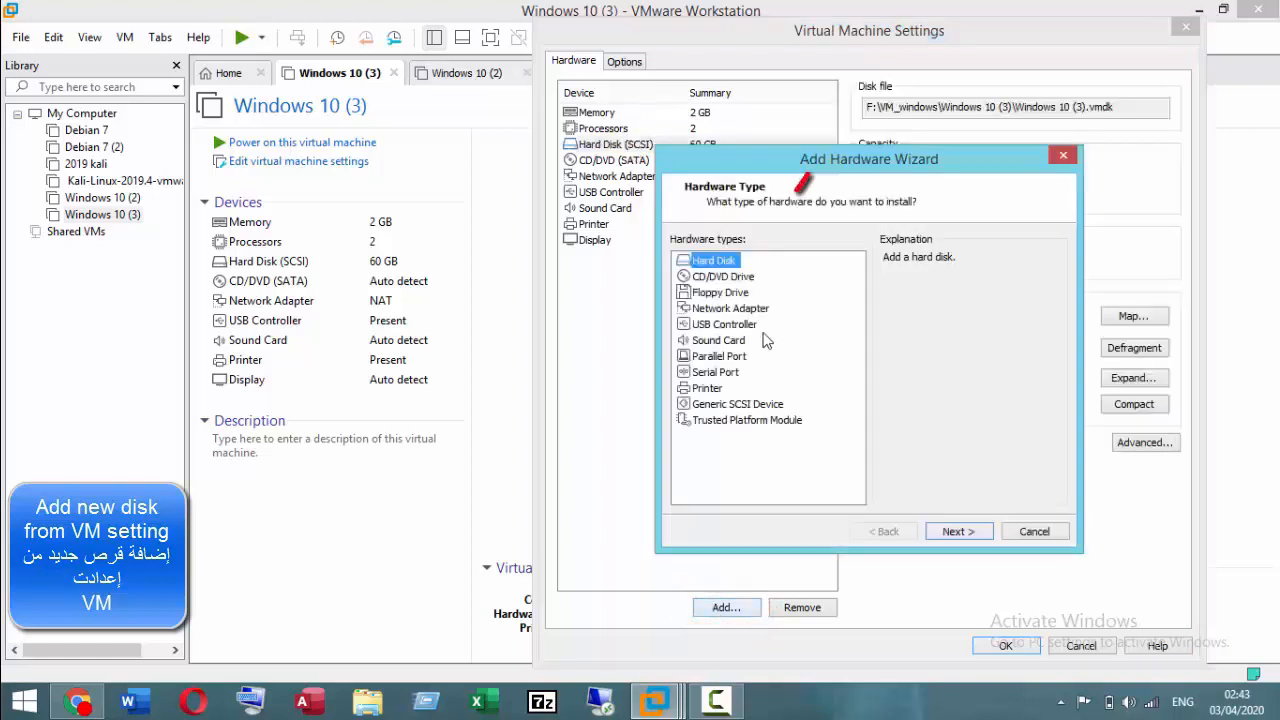
pyautogui.click(957, 529)
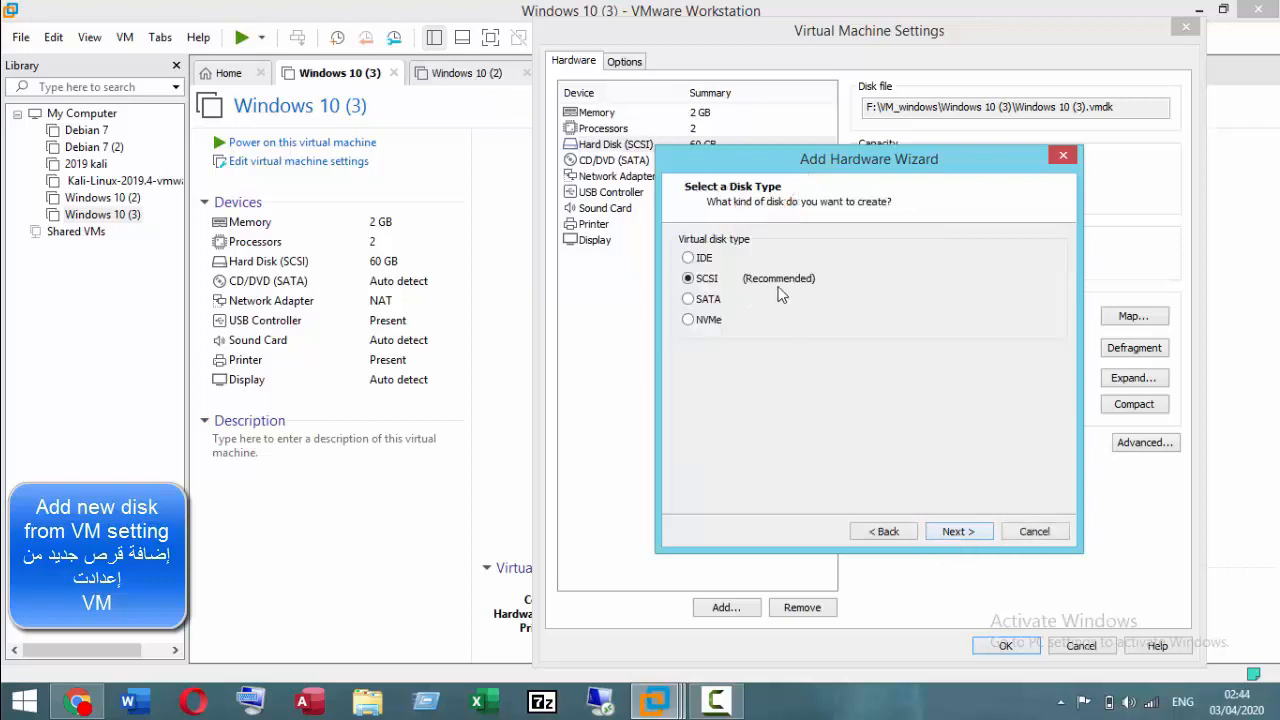
pyautogui.click(957, 532)
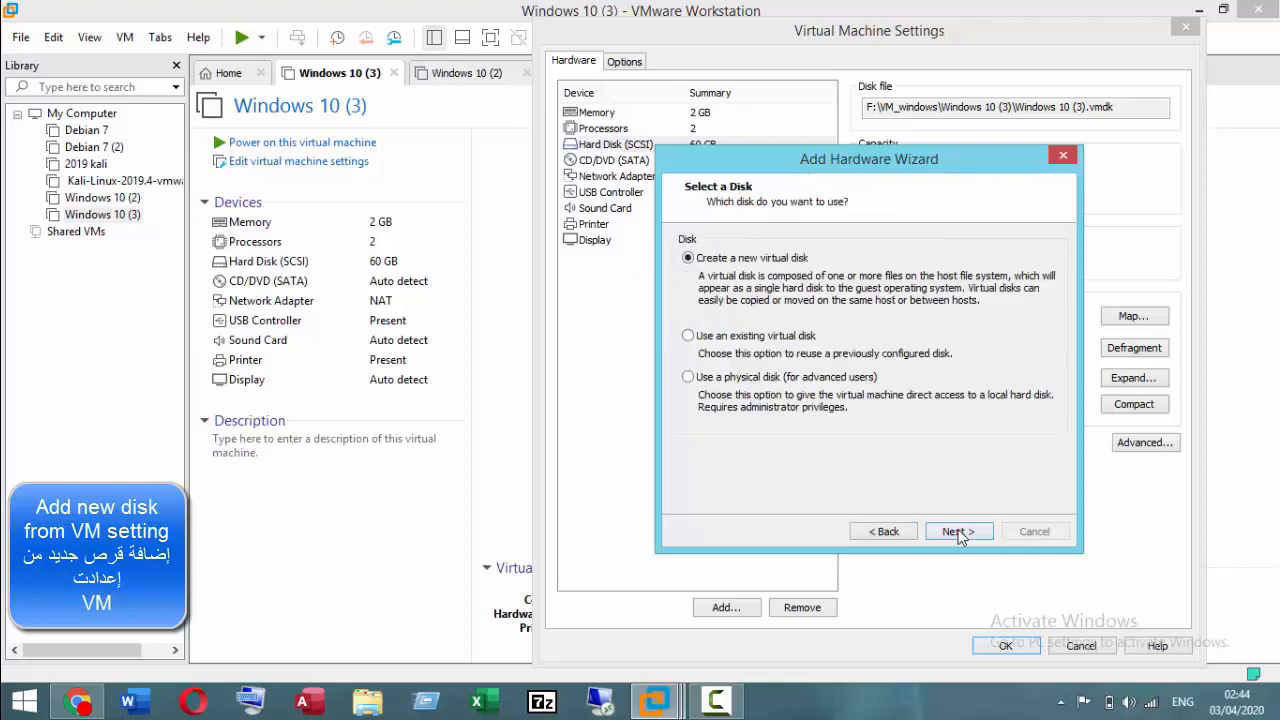
pyautogui.click(687, 378)
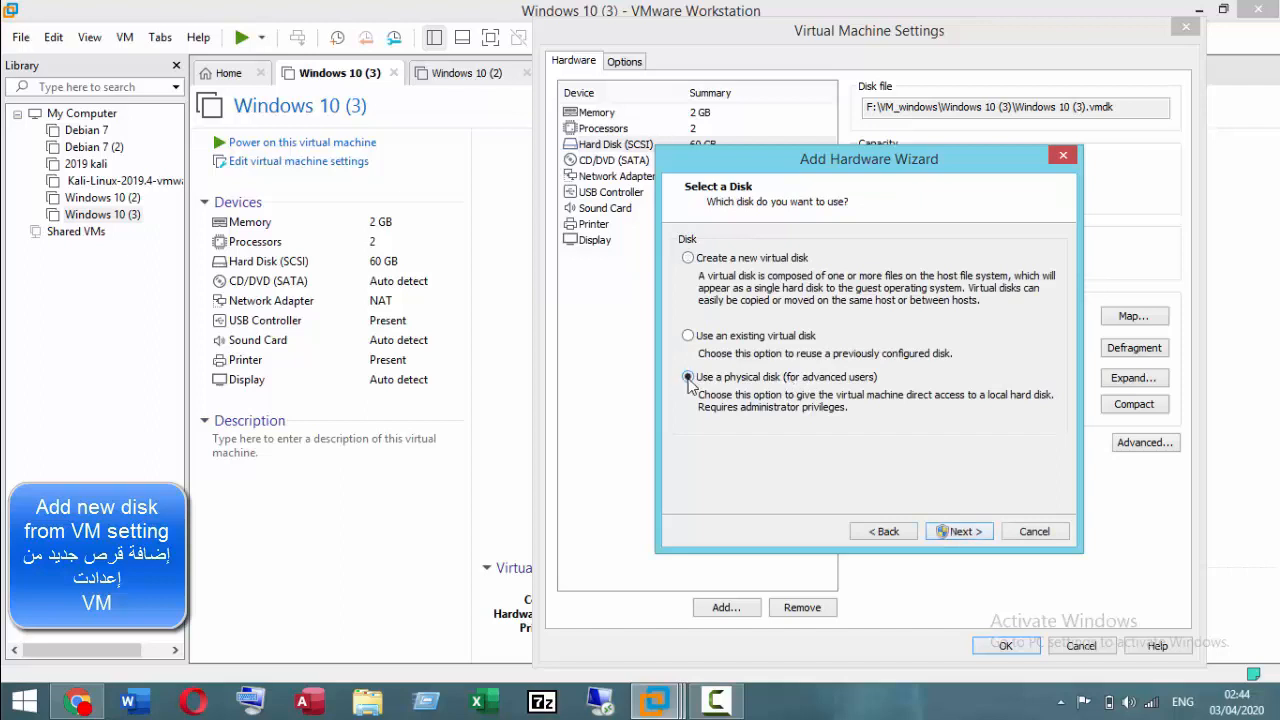
pyautogui.click(964, 531)
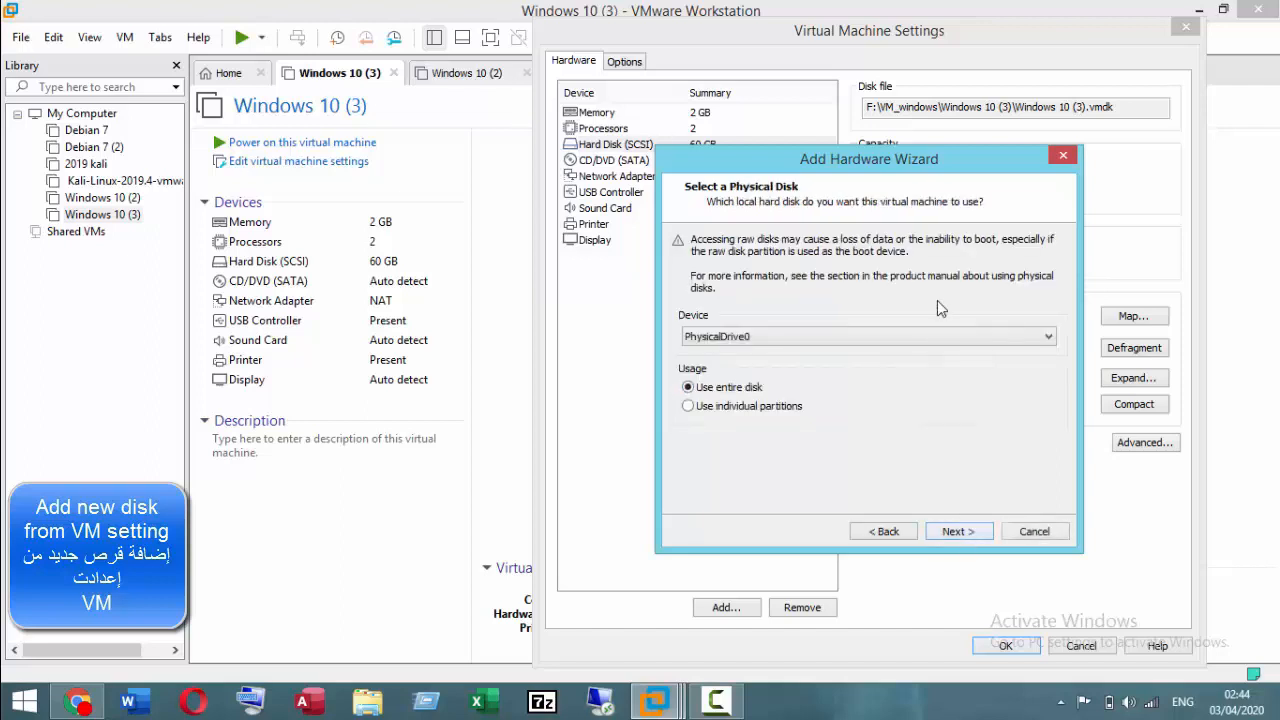
pyautogui.click(933, 334)
pyautogui.click(933, 334)
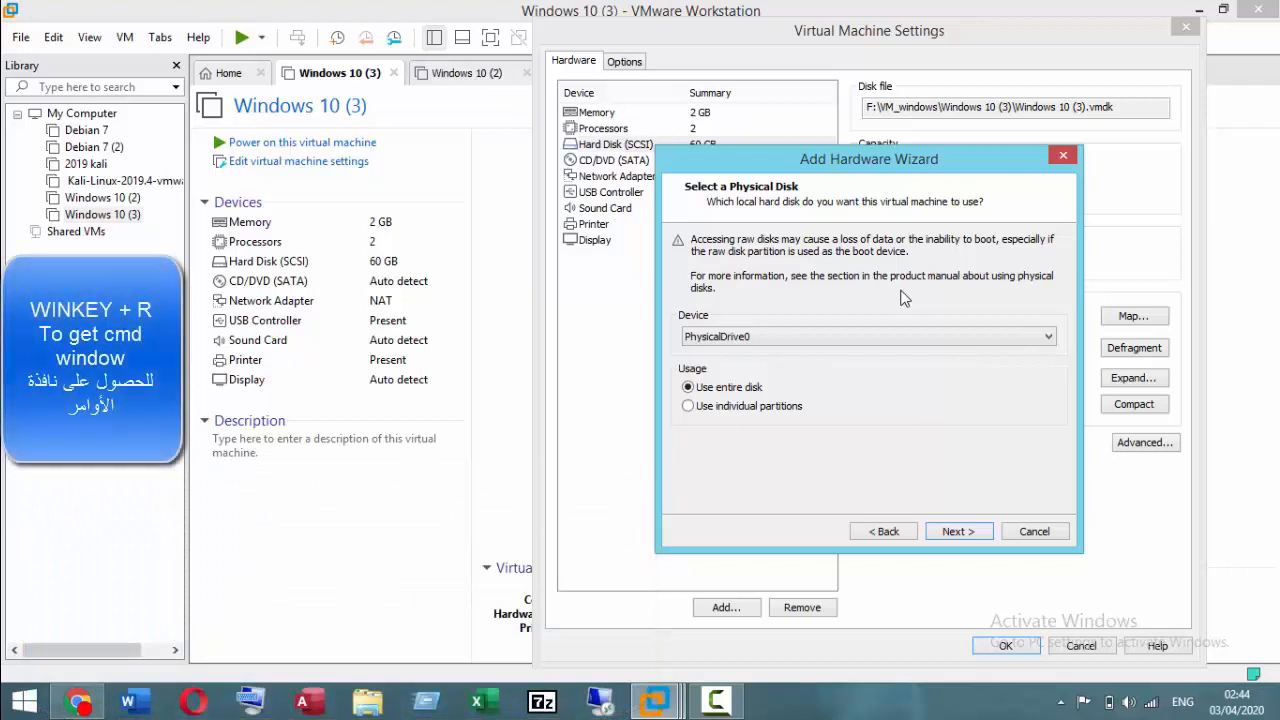
# Step: Open a Command Prompt on the host through Run (cmd) and start diskpart
pyautogui.press('super+r')
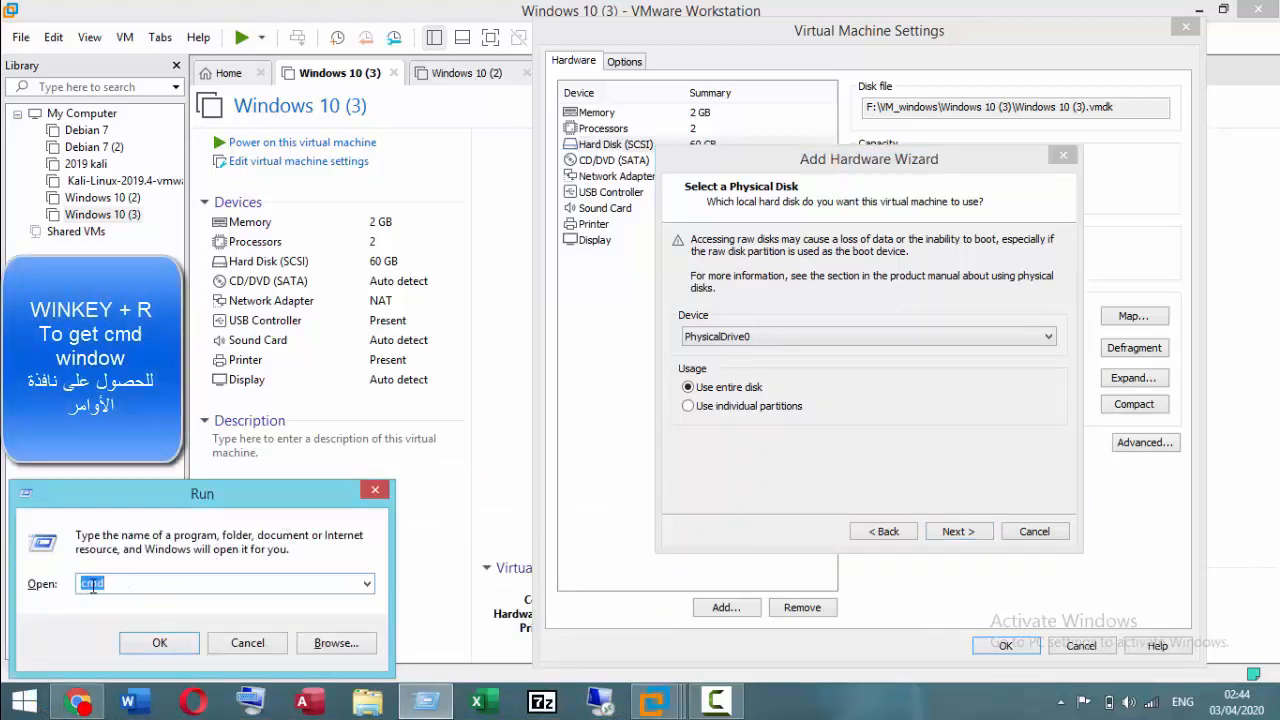
pyautogui.click(179, 646)
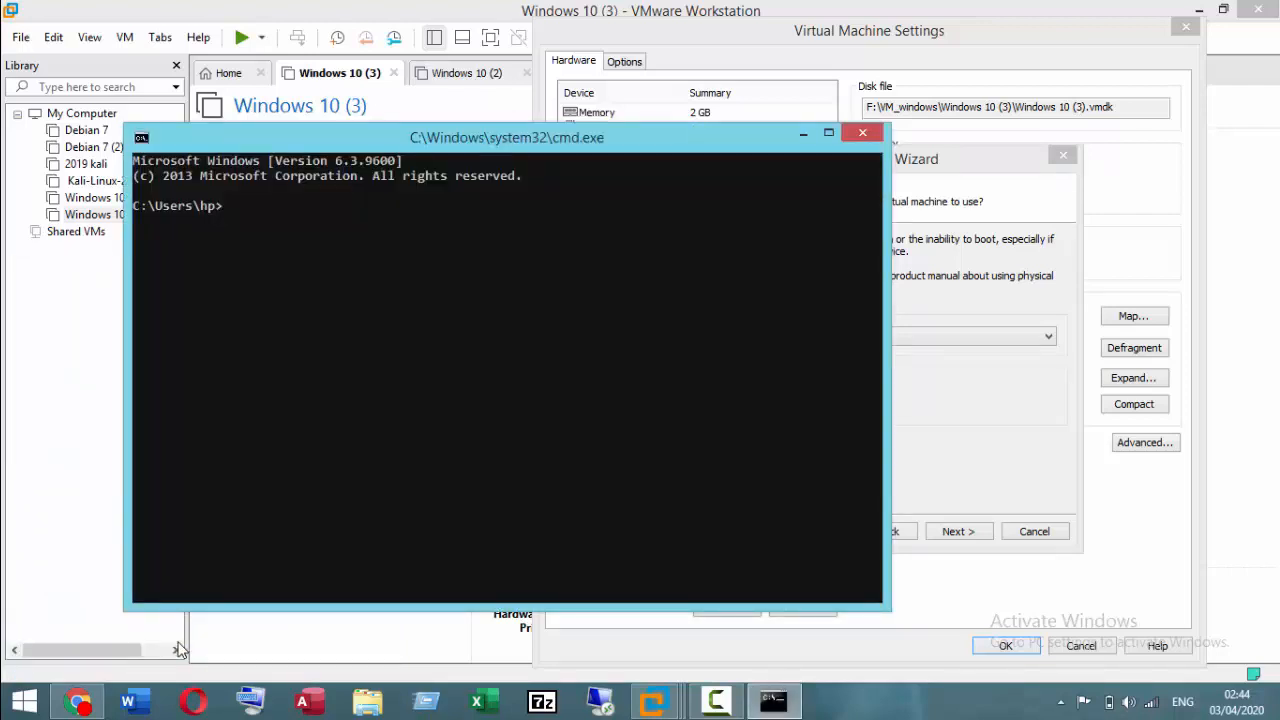
pyautogui.write('disk')
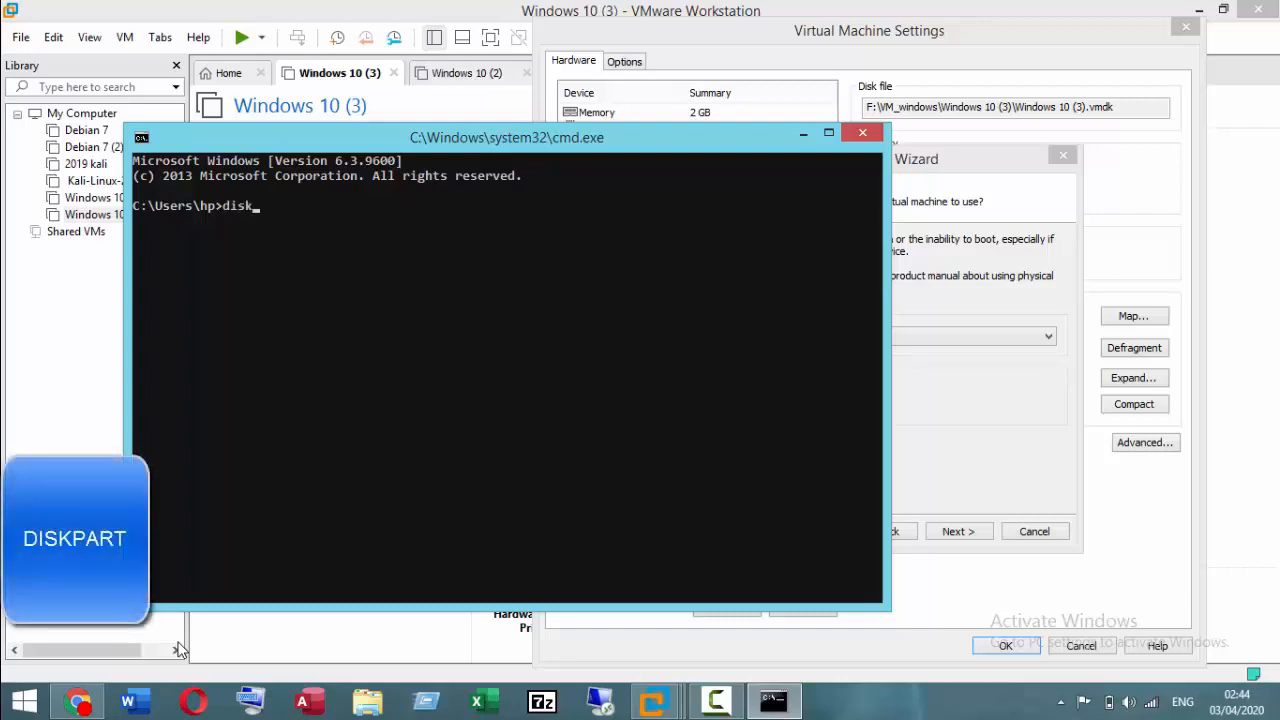
pyautogui.write('part')
pyautogui.press('Return')
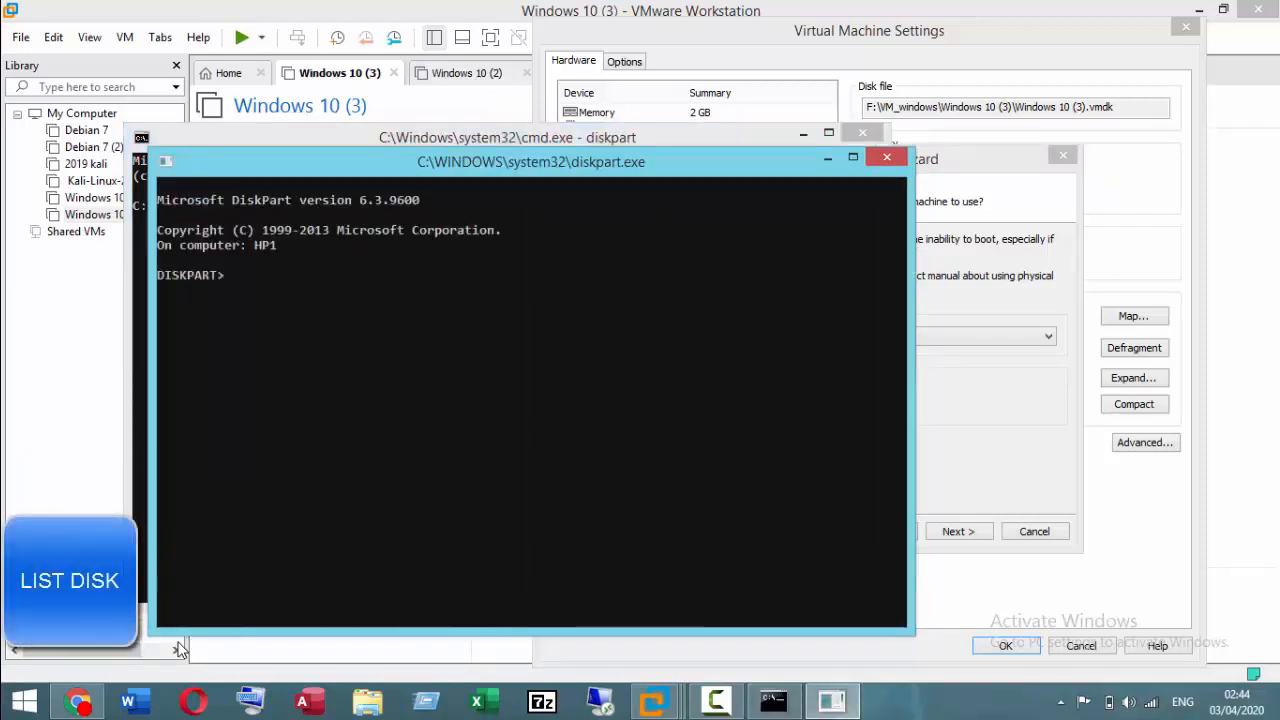
# Step: List the host's disks in DiskPart with the command list disk
pyautogui.write('listdisk')
pyautogui.press('BackSpace')
pyautogui.press('BackSpace')
pyautogui.press('BackSpace')
pyautogui.press('BackSpace')
pyautogui.write('disk')
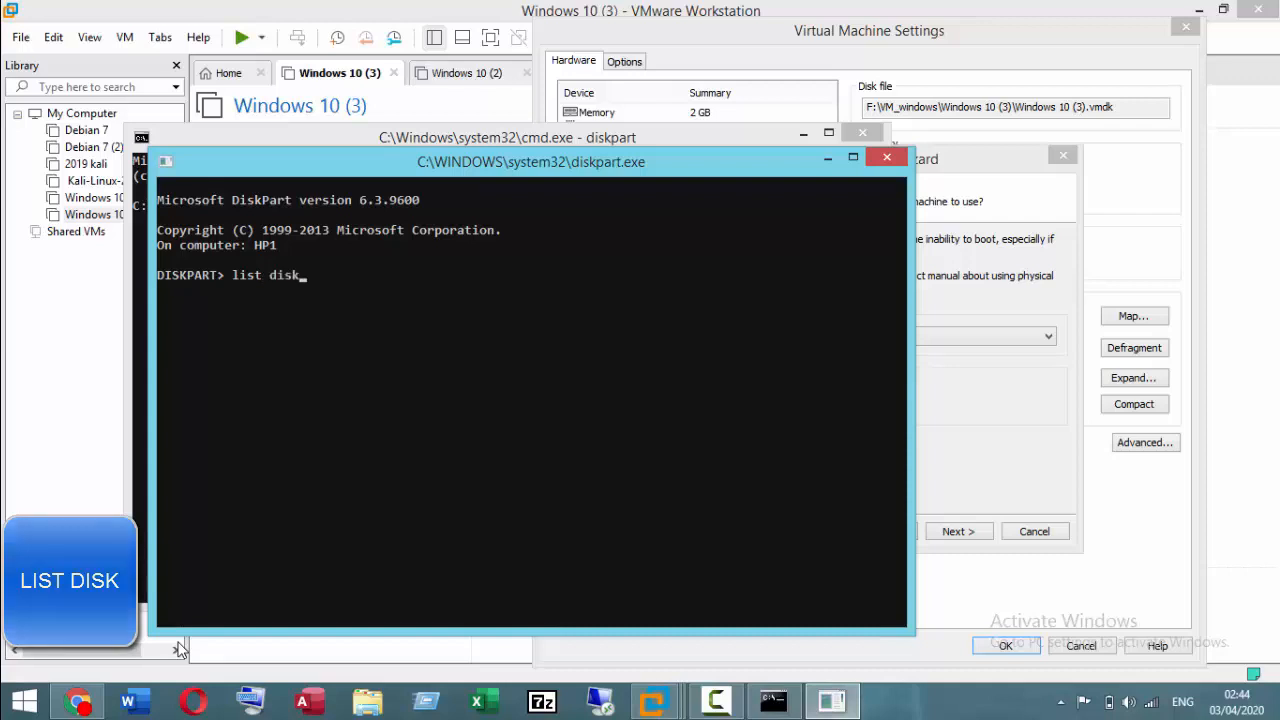
pyautogui.press('Return')
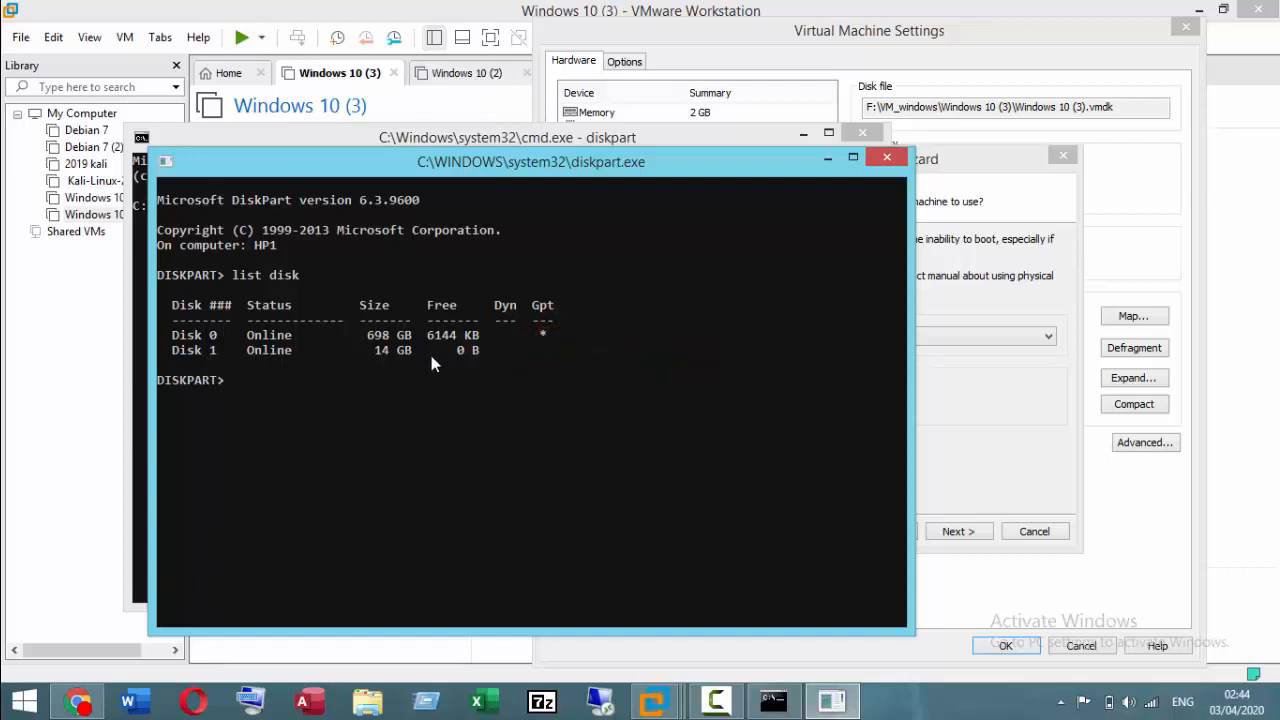
# Step: Back in the Add Hardware Wizard, add PhysicalDrive1 as the new disk using the entire disk, and save the virtual machine settings
pyautogui.click(995, 160)
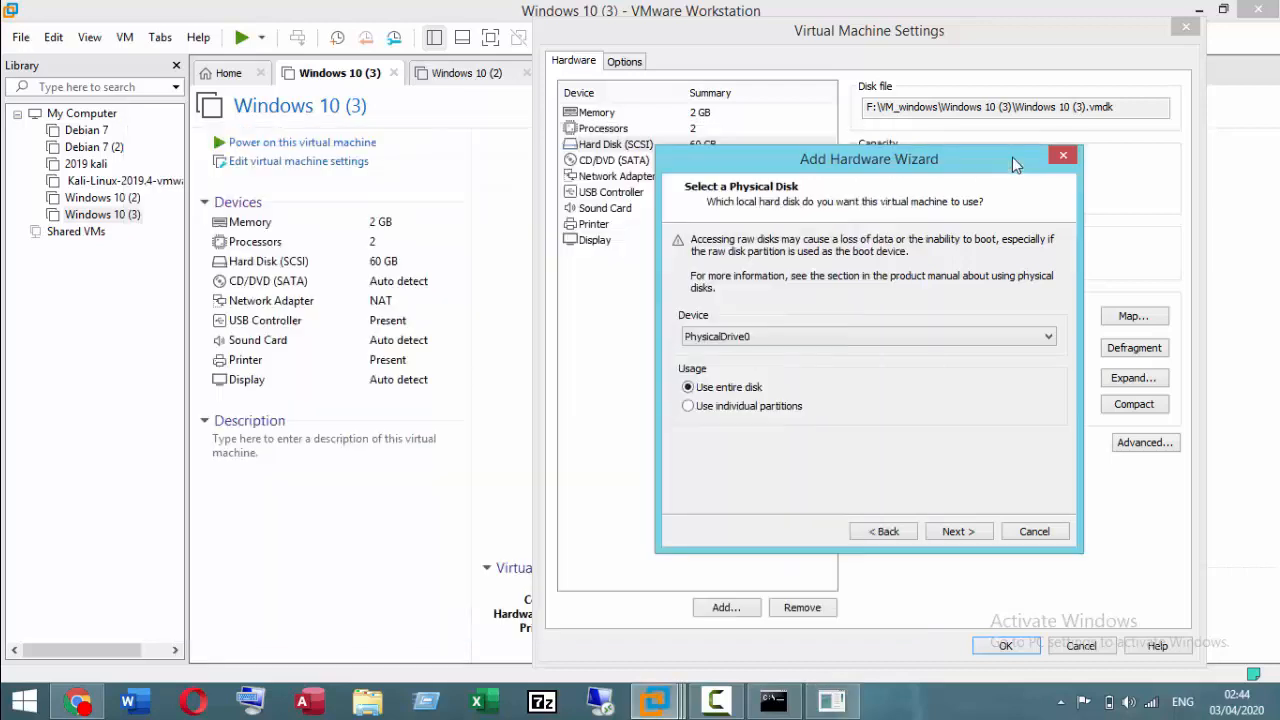
pyautogui.click(835, 336)
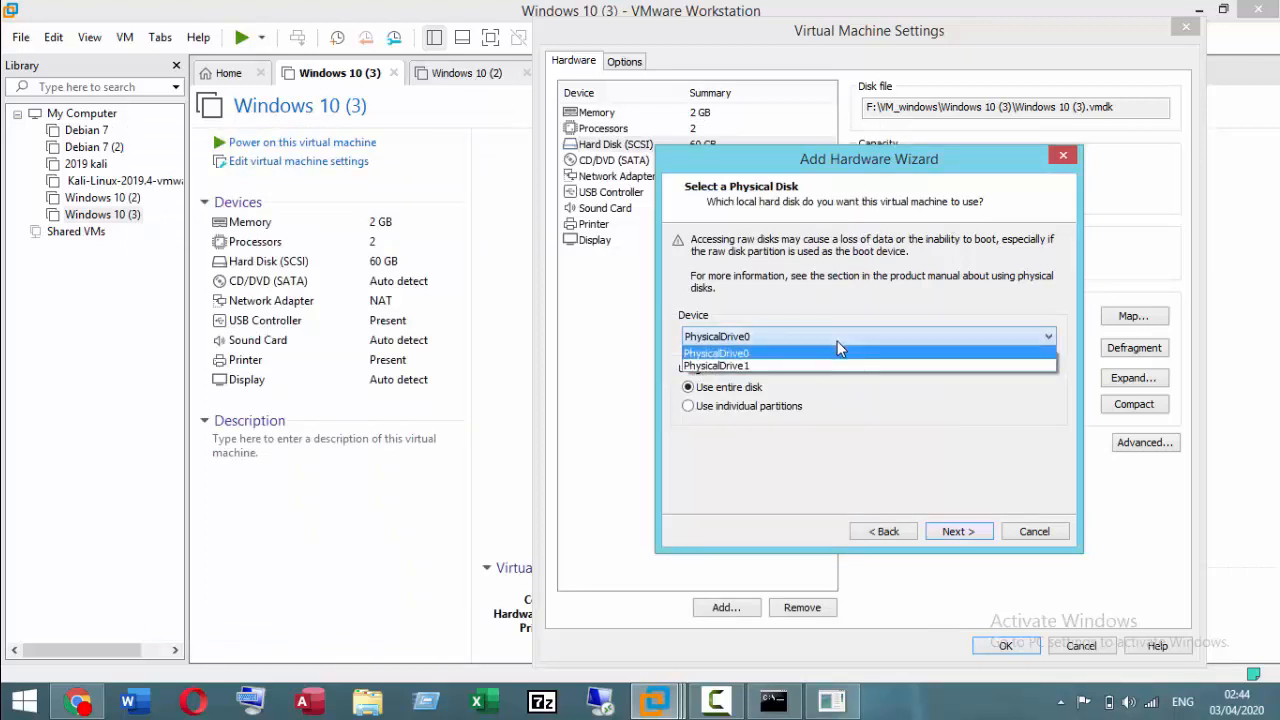
pyautogui.click(836, 363)
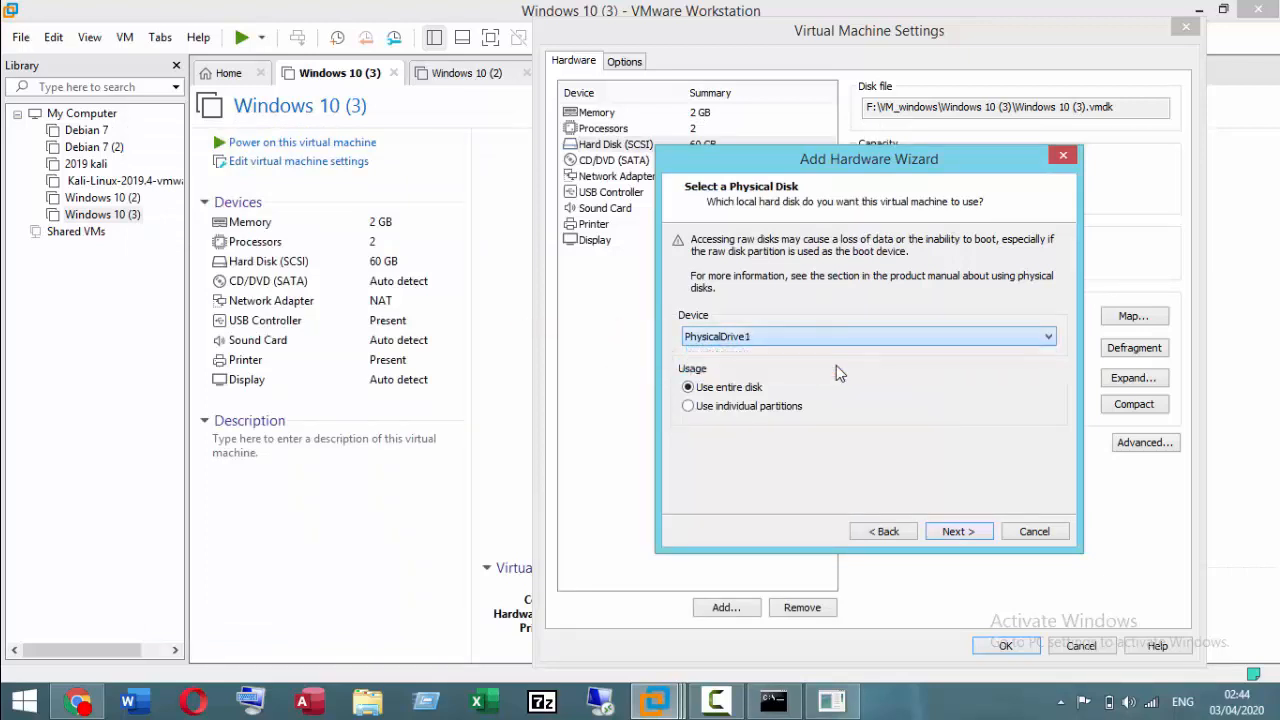
pyautogui.click(954, 531)
pyautogui.click(954, 530)
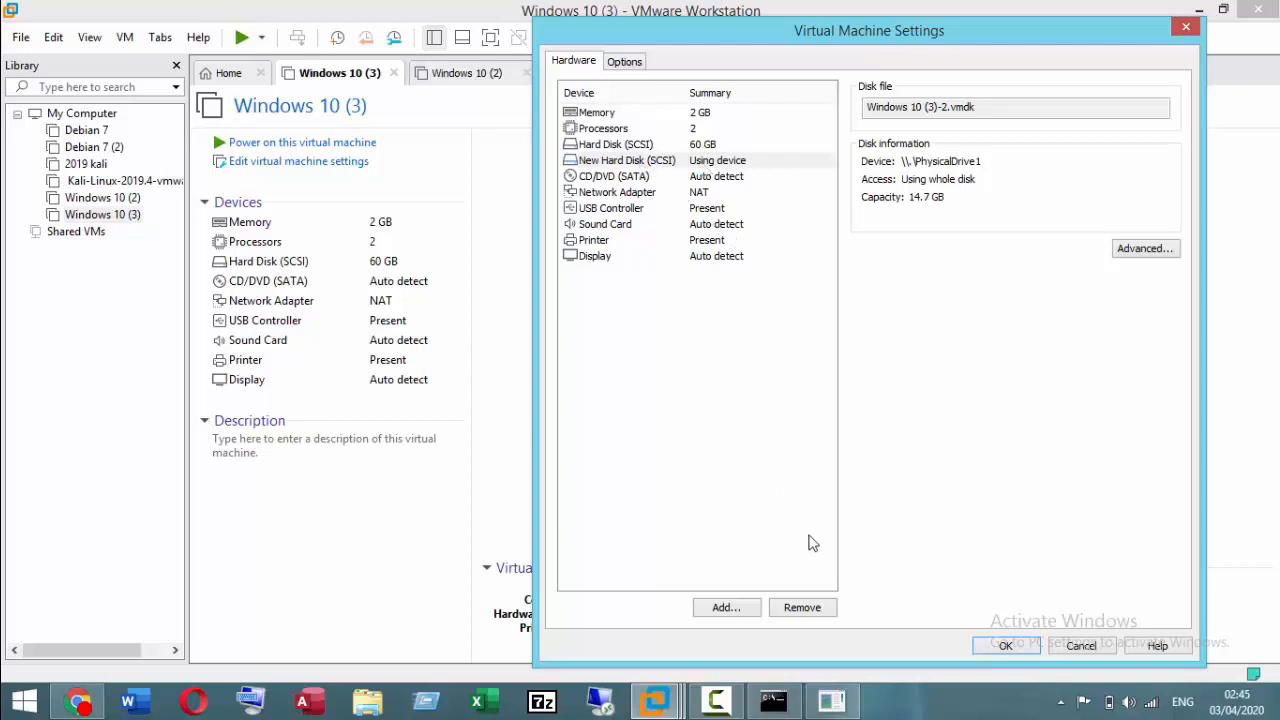
pyautogui.click(1005, 646)
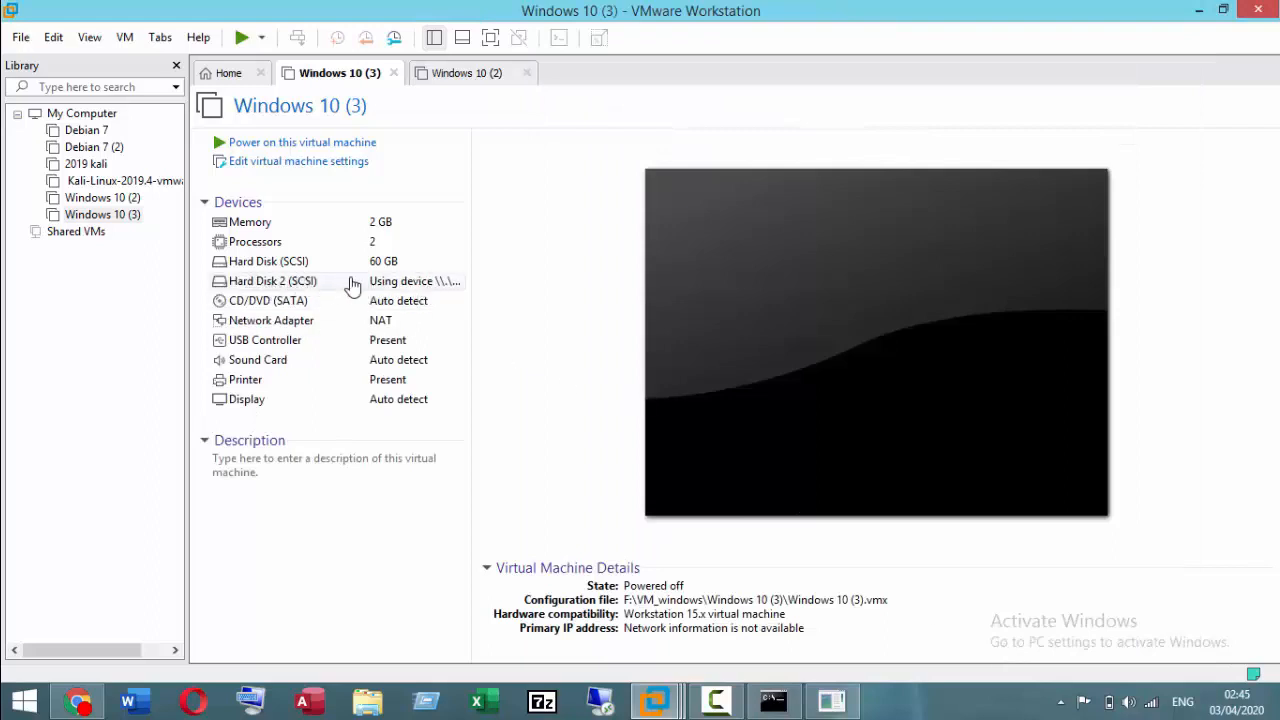
# Step: Power on the Windows 10 (3) virtual machine, accept the SCSI physical disk hint, and enter the BIOS setup
pyautogui.click(116, 214)
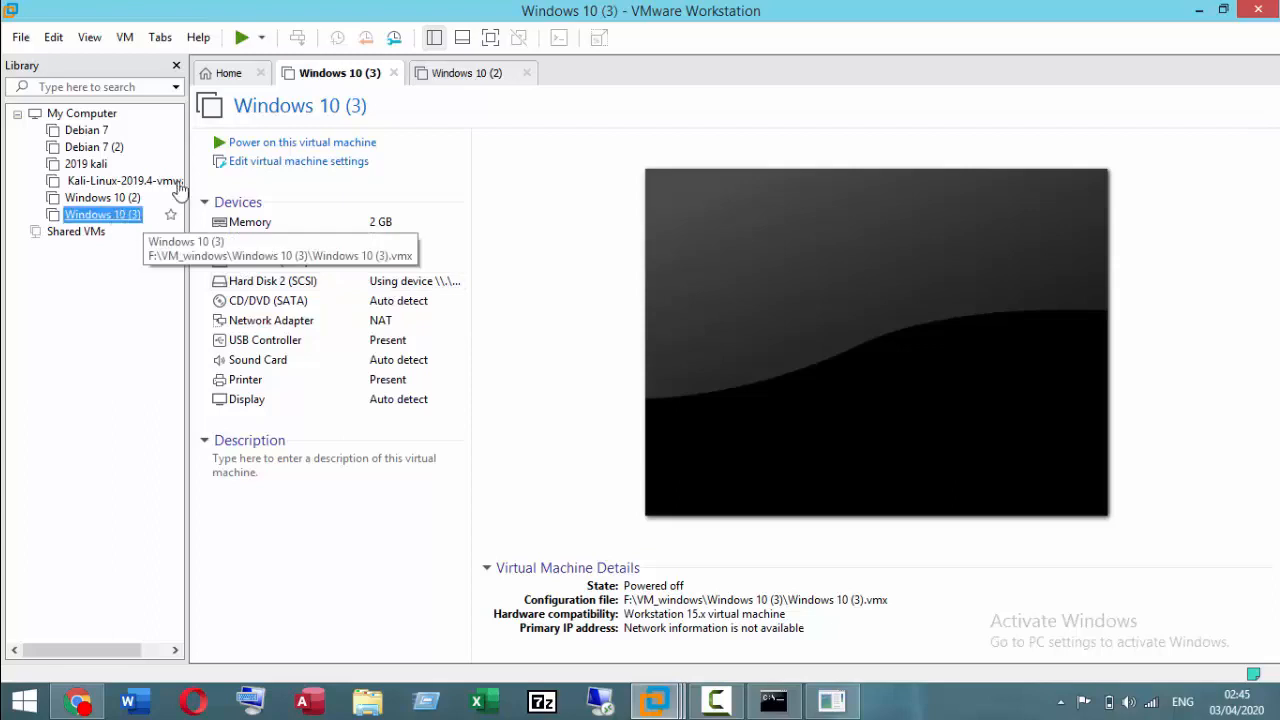
pyautogui.click(316, 144)
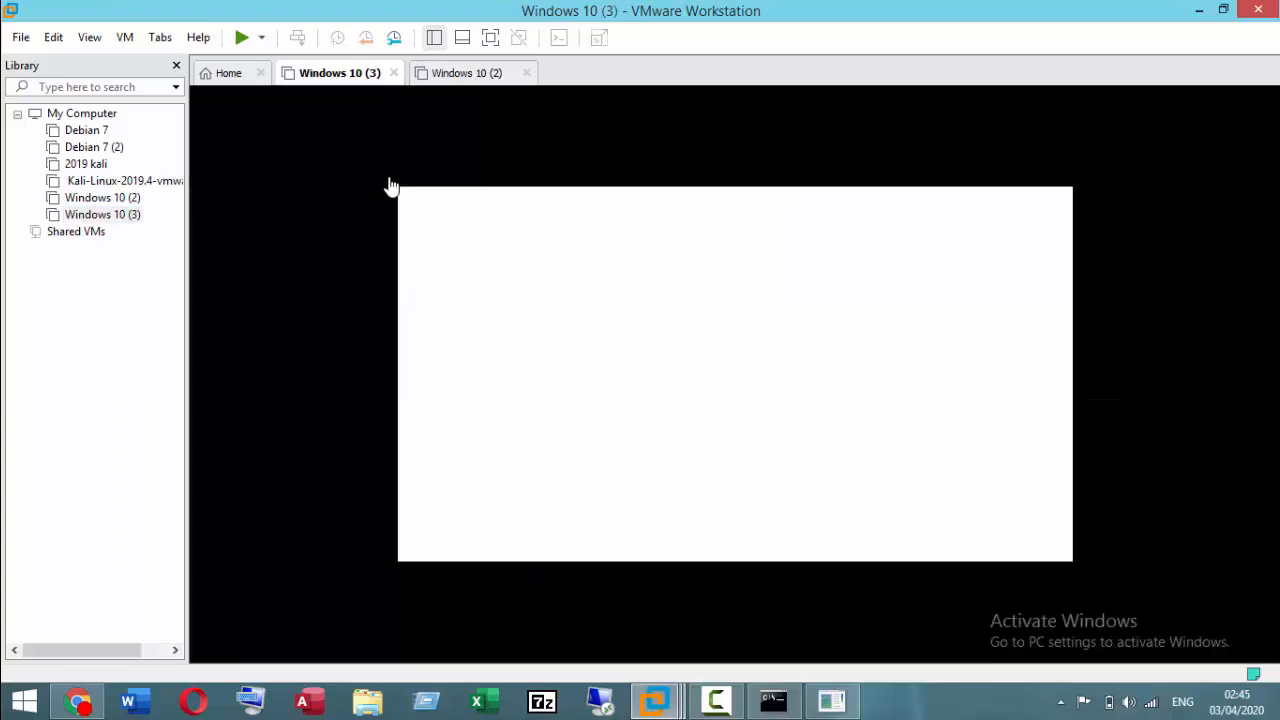
pyautogui.press('F2')
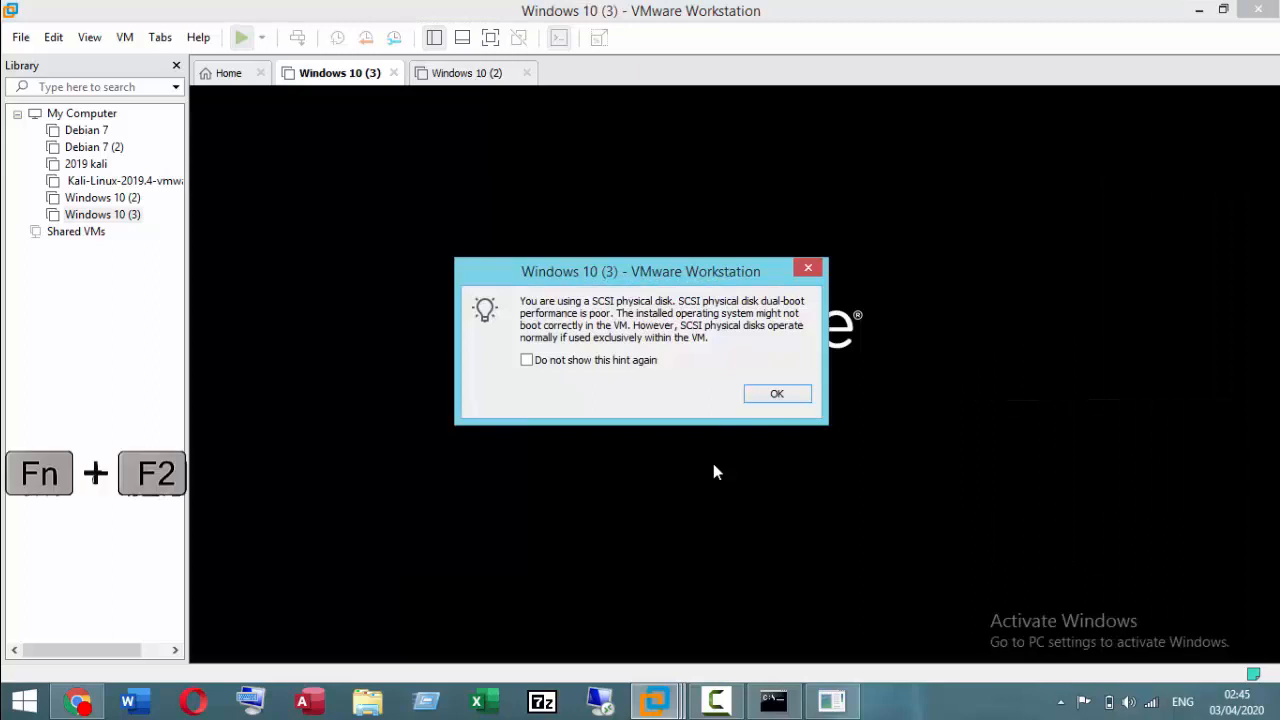
pyautogui.press('Return')
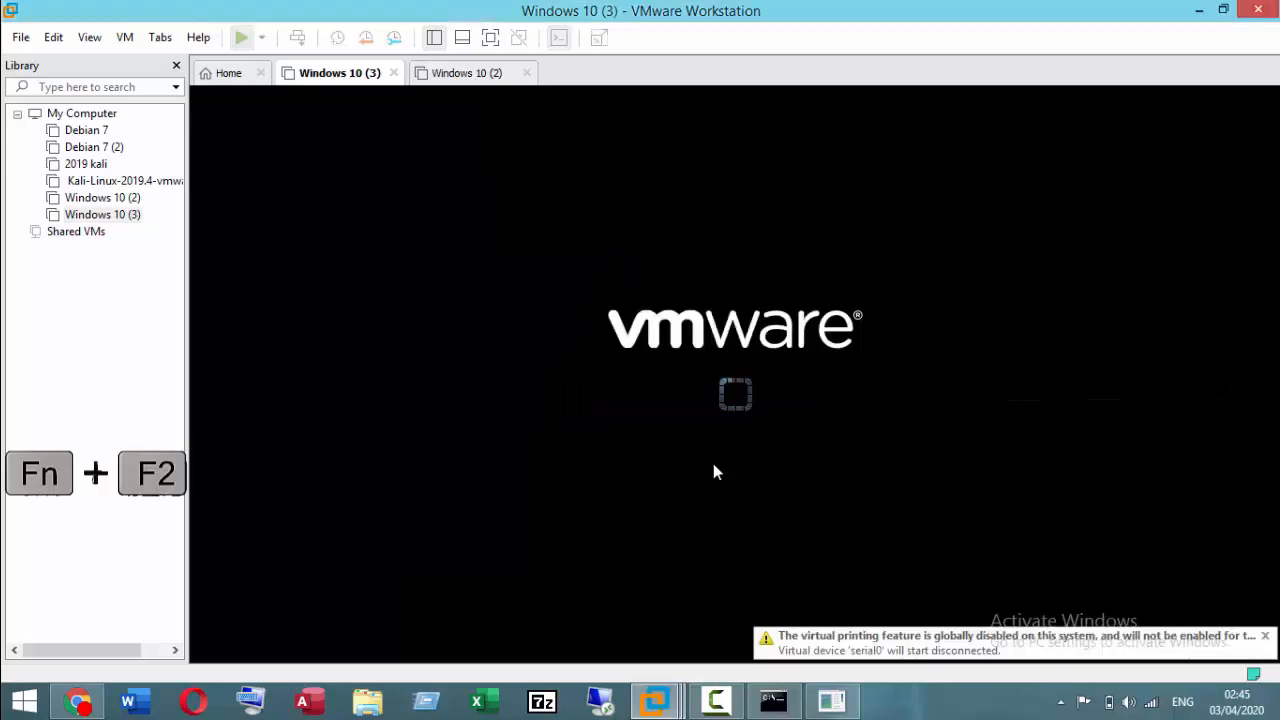
pyautogui.press('F2')
pyautogui.click(713, 463)
pyautogui.press('F2')
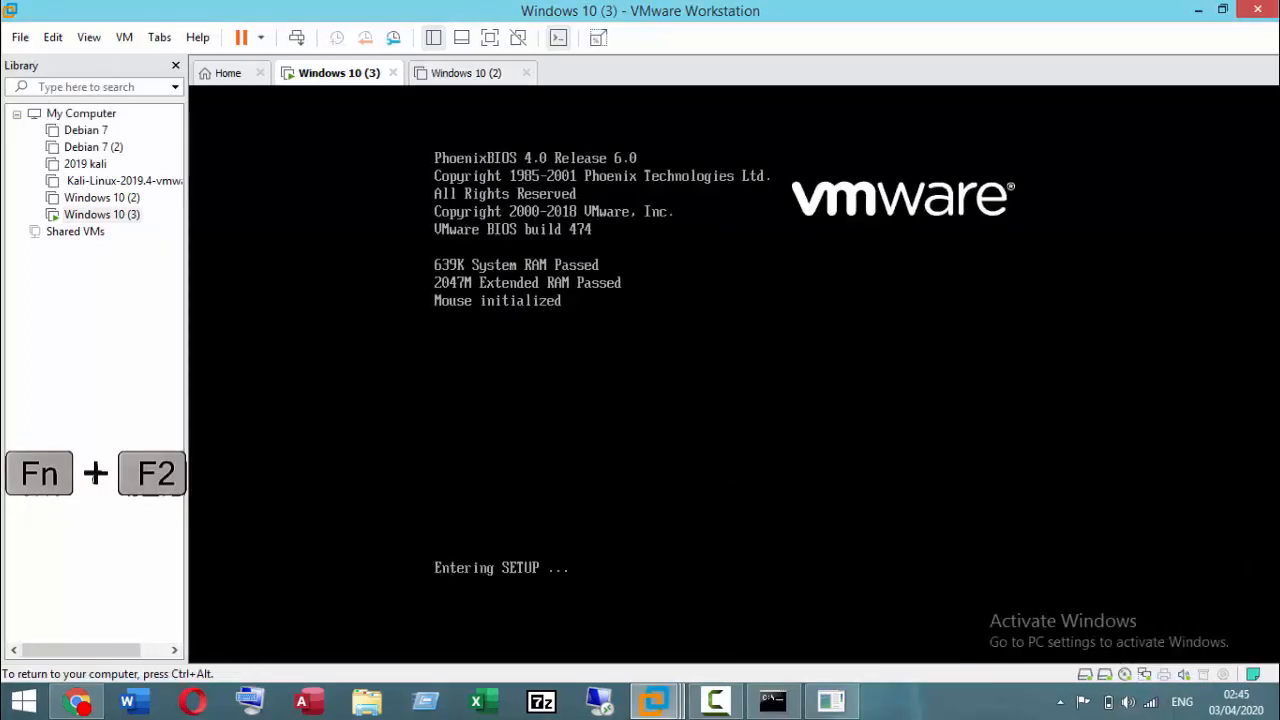
# Step: In the BIOS boot order, expand Hard Drive and move VMware Virtual SCSI Hard Drive (0:1) to the first place in that group
pyautogui.press('Right')
pyautogui.press('Right')
pyautogui.press('Right')
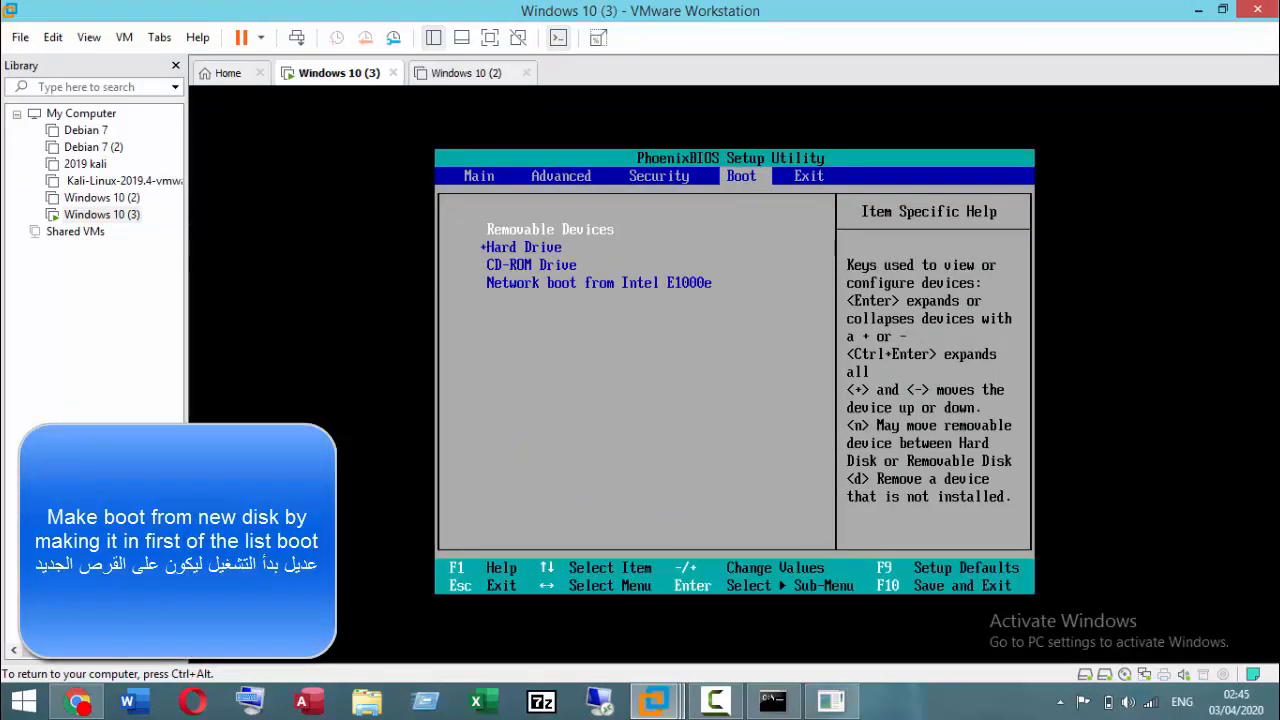
pyautogui.press('Down')
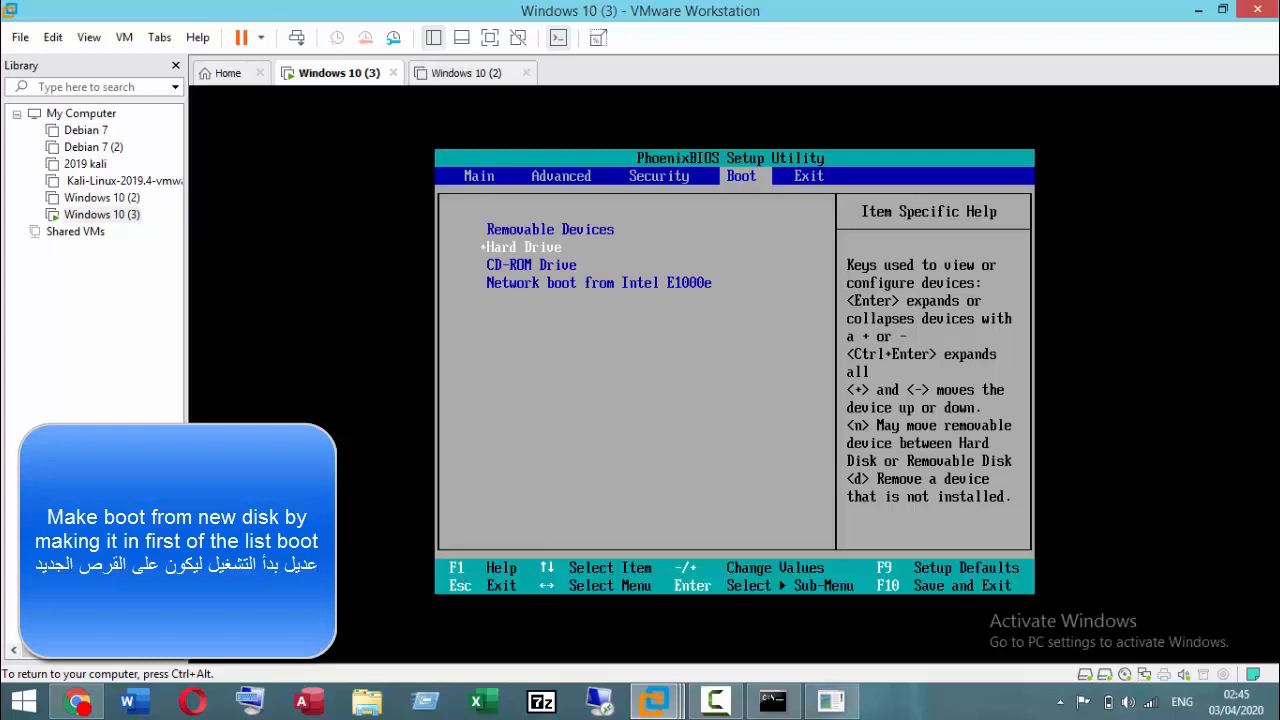
pyautogui.press('Return')
pyautogui.press('Down')
pyautogui.press('Down')
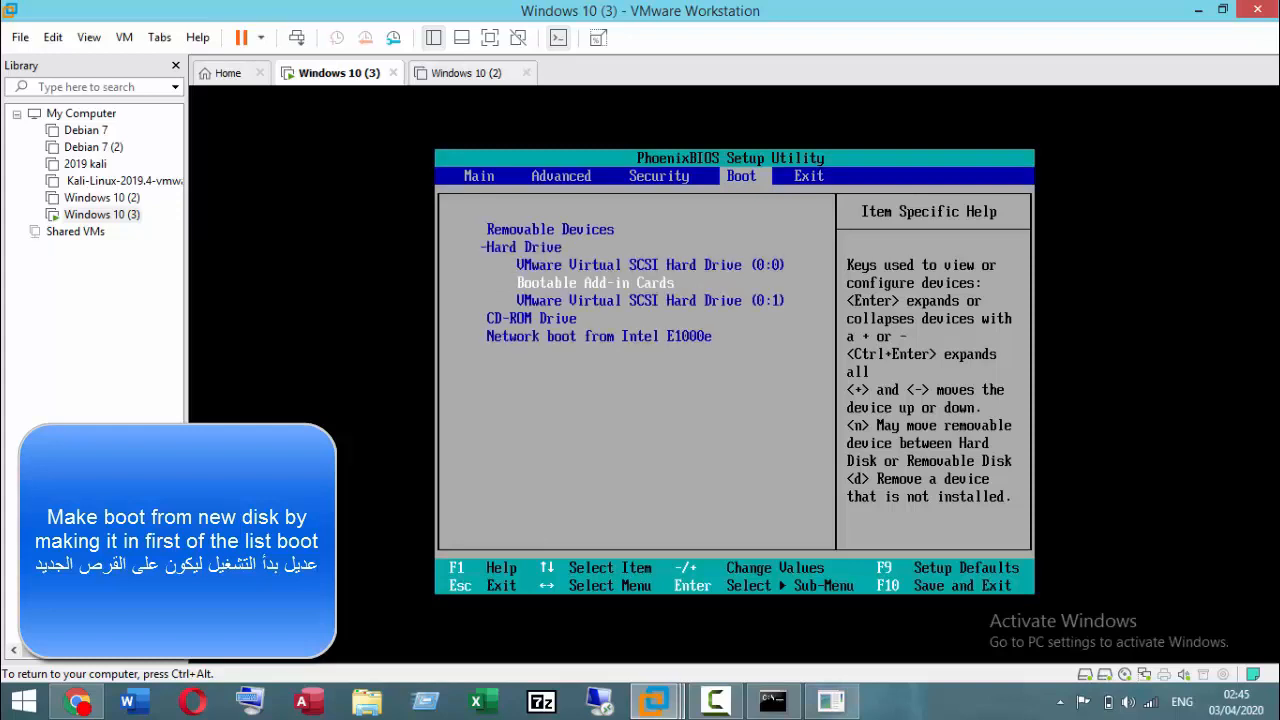
pyautogui.press('Down')
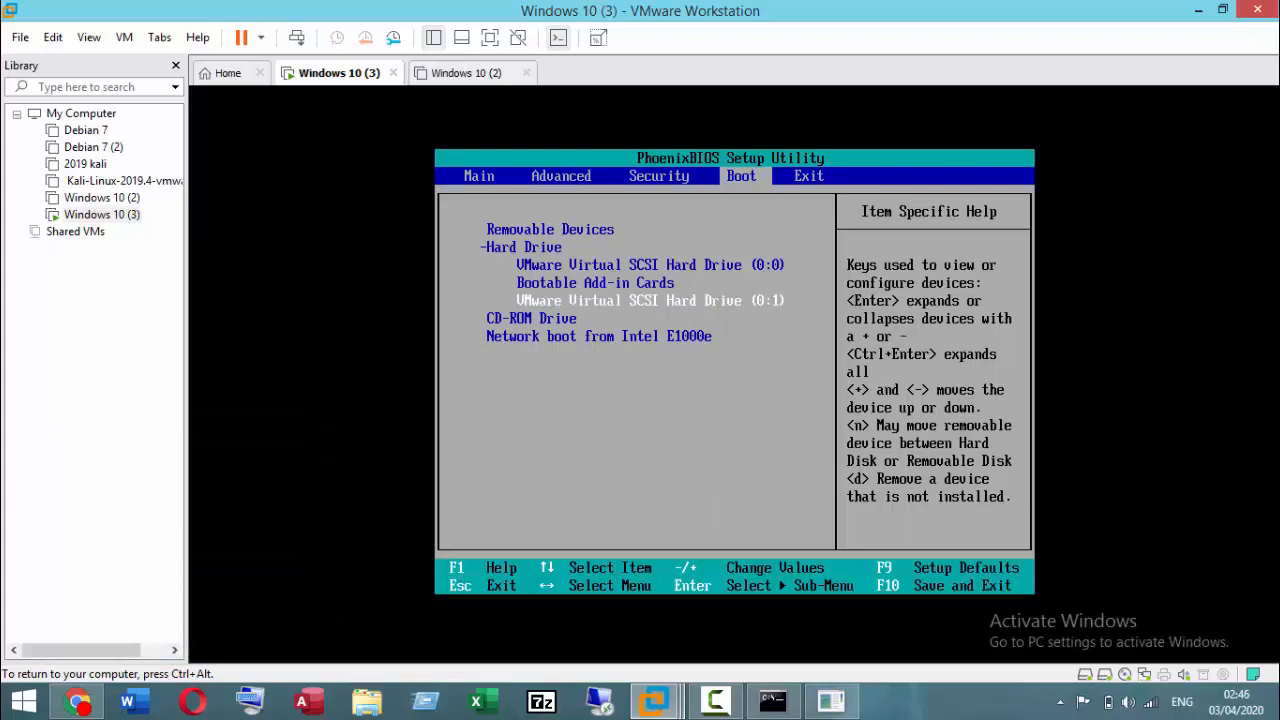
pyautogui.press('+')
pyautogui.press('+')
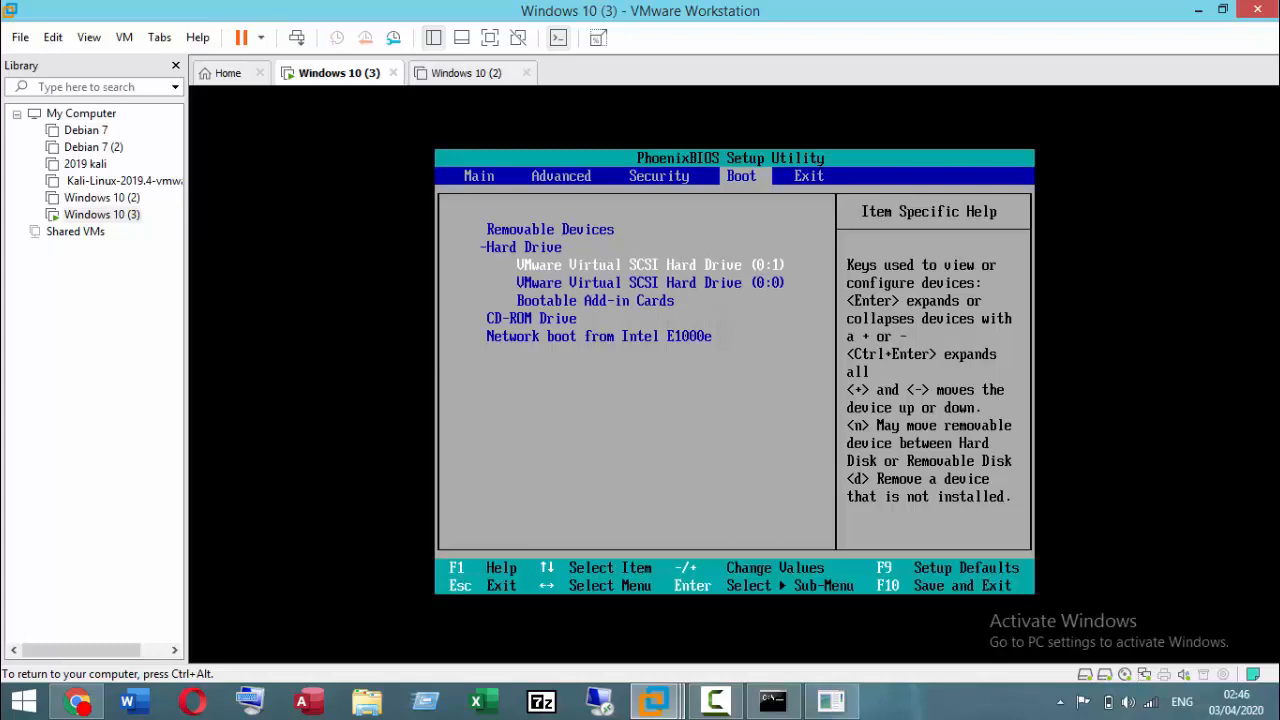
# Step: Move Removable Devices below Hard Drive in the boot order, and save the BIOS configuration and exit
pyautogui.press('Up')
pyautogui.press('Up')
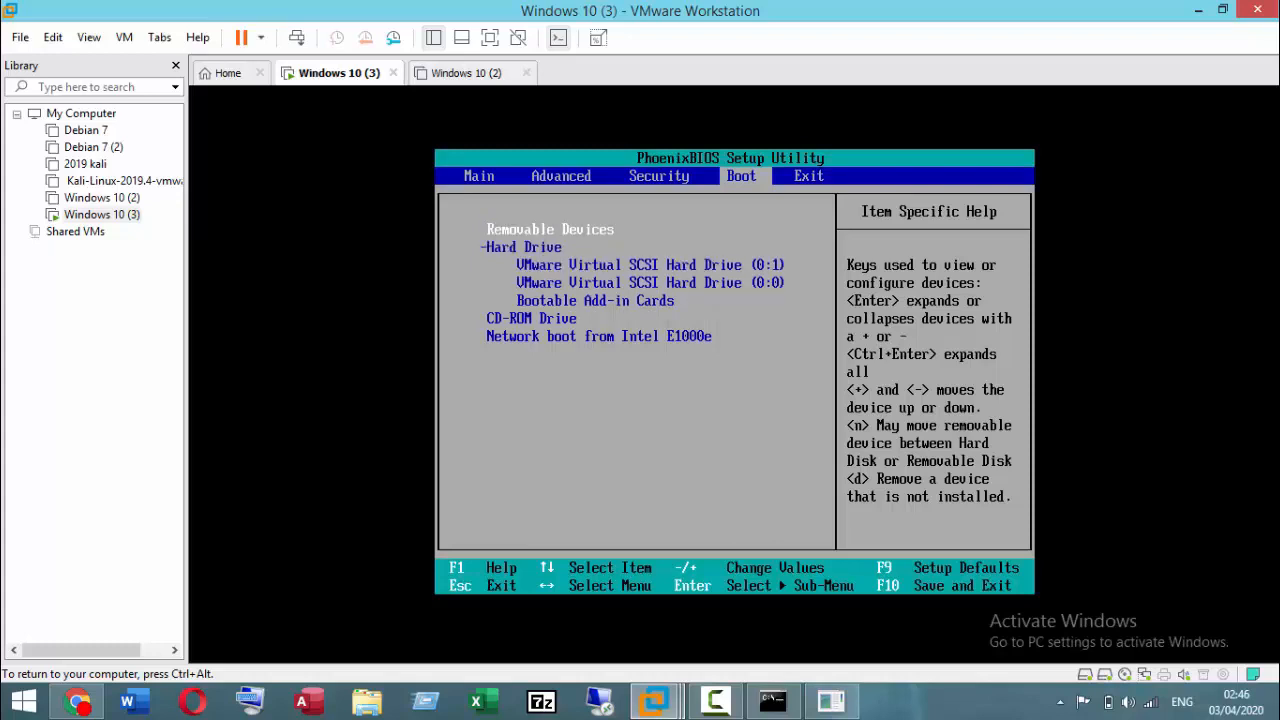
pyautogui.press('-')
pyautogui.press('Up')
pyautogui.press('Up')
pyautogui.press('Up')
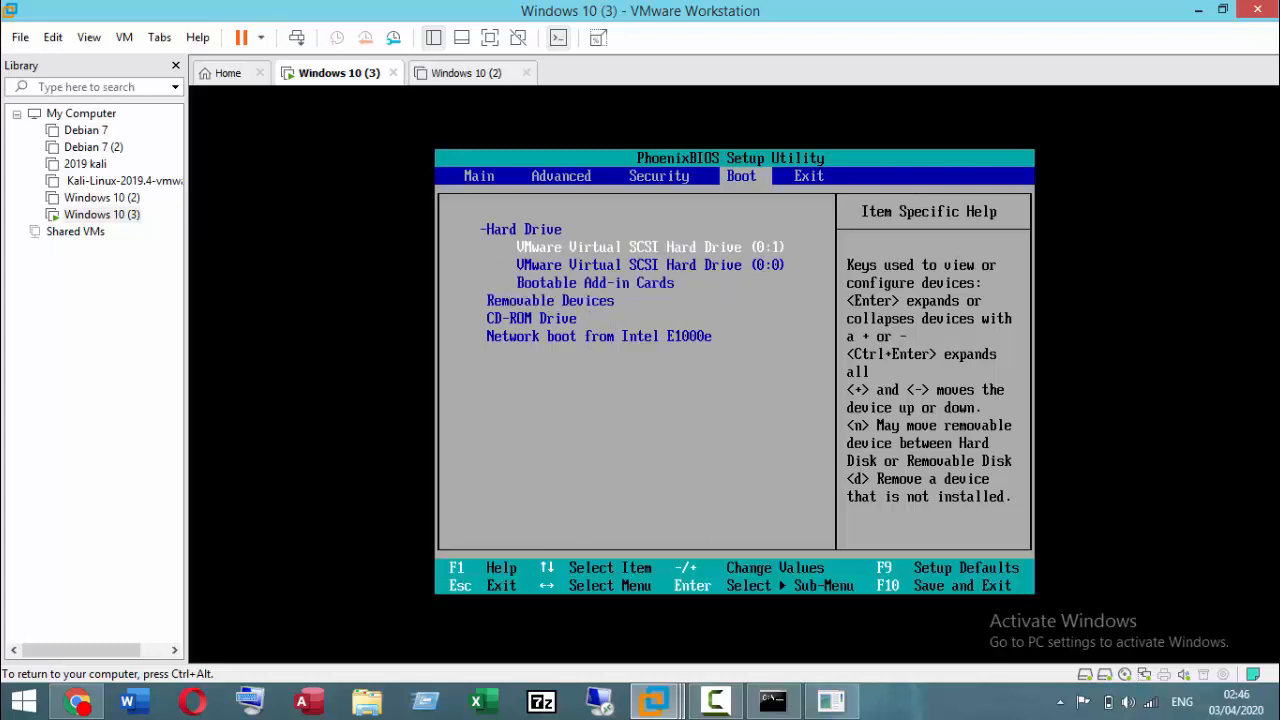
pyautogui.press('F10')
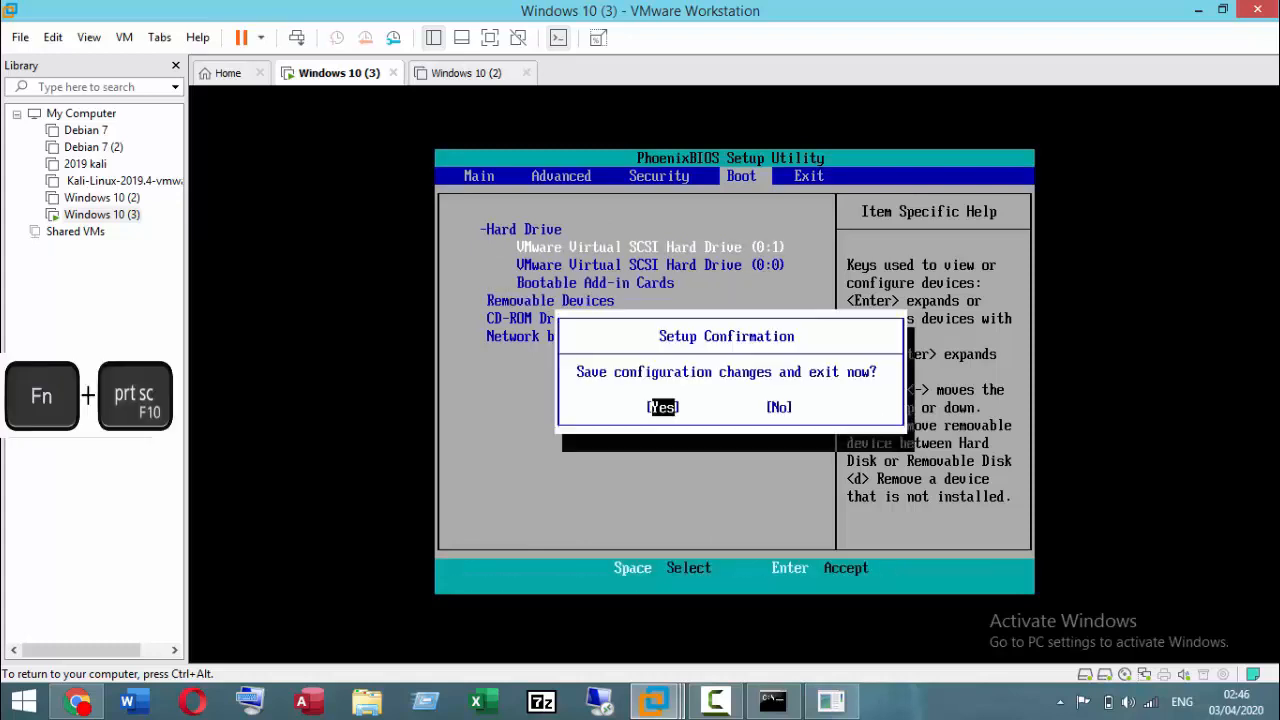
pyautogui.press('Return')
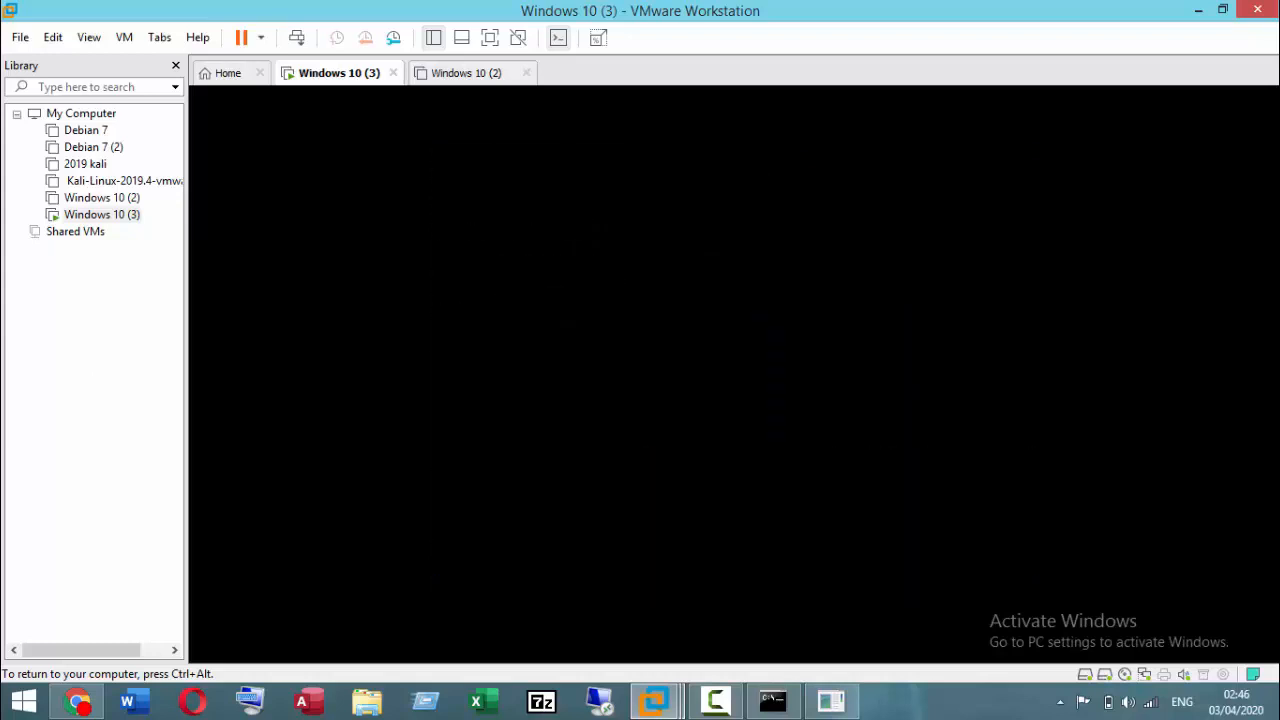